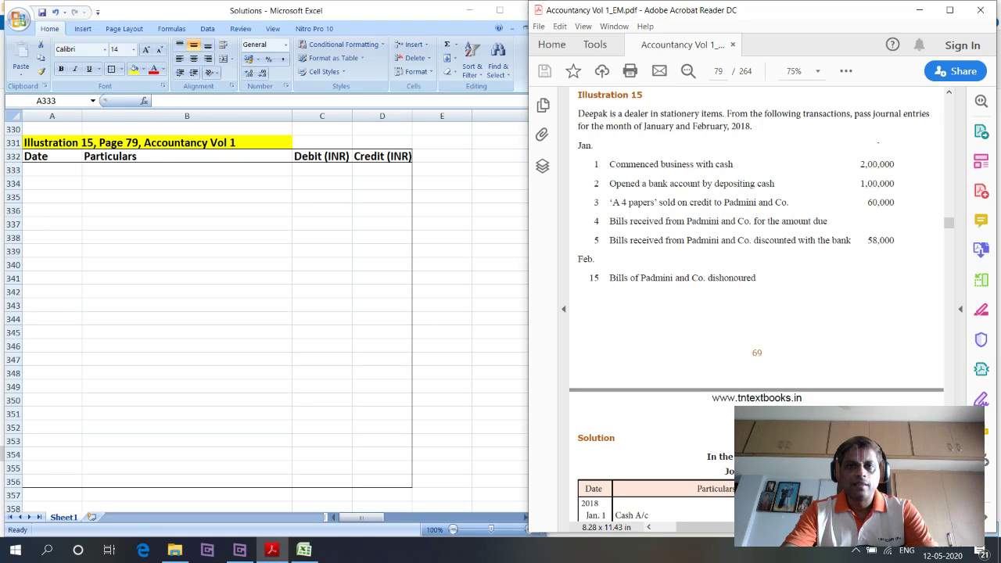
Switch from Acrobat Reader to the Excel Illustration 15 journal table on Sheet1.
key("alt+Tab")
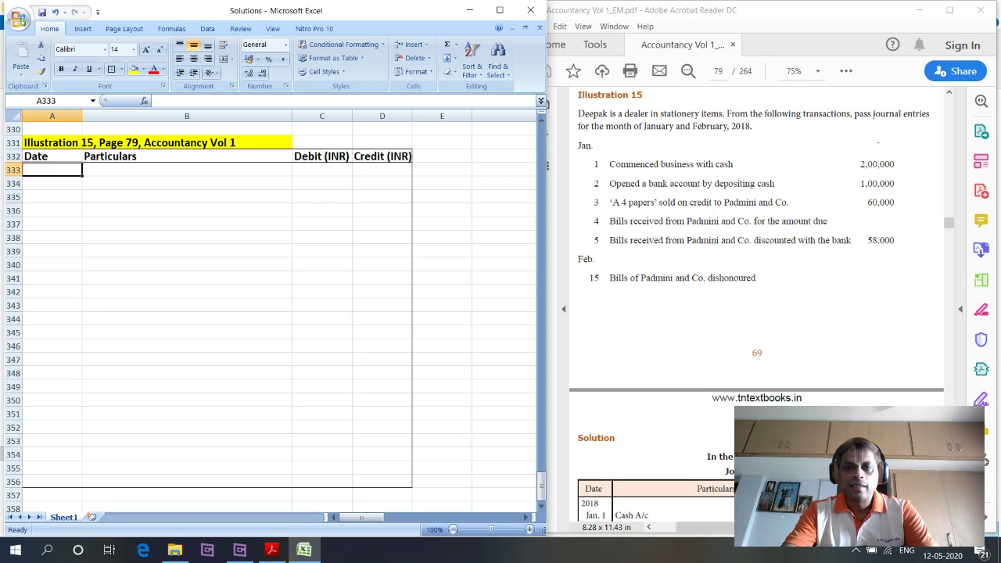
Enter Cash account and Capital account as the opening entry's particulars.
left_click(187, 170)
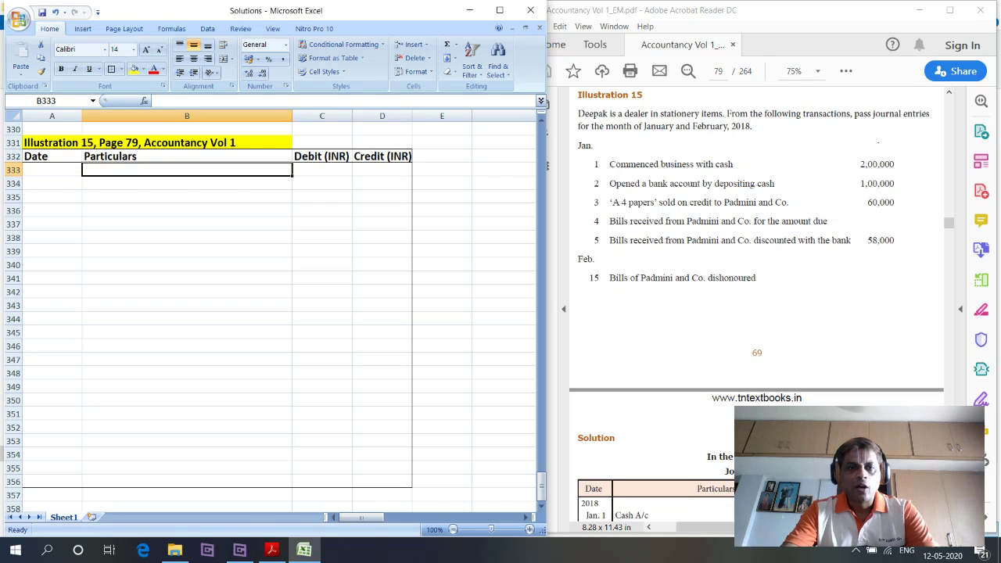
type("Cash account")
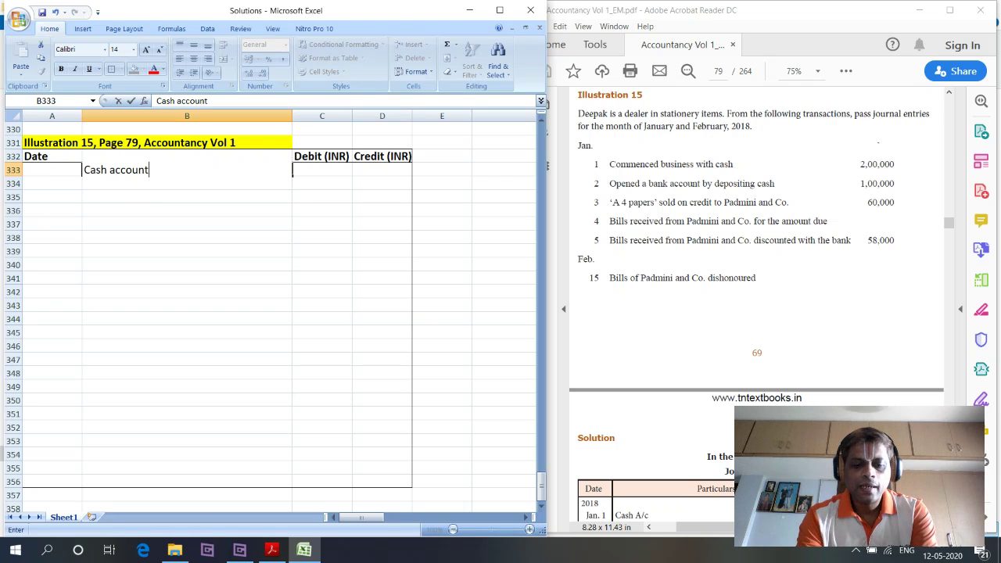
key("Return")
type("Cr")
key("BackSpace")
type("apital account")
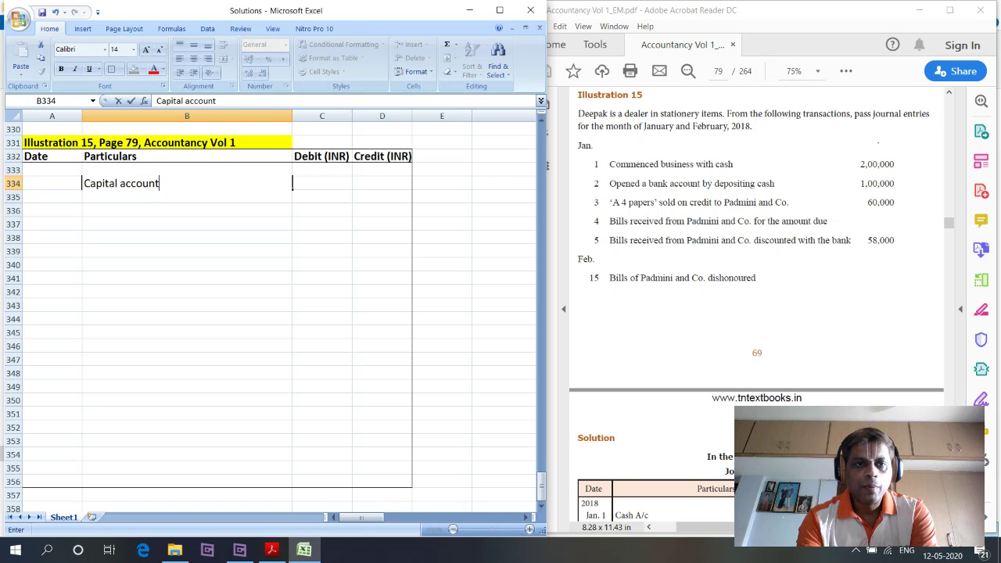
key("Tab")
Record 200000 as Cash account's debit and Capital account's credit.
key("Up")
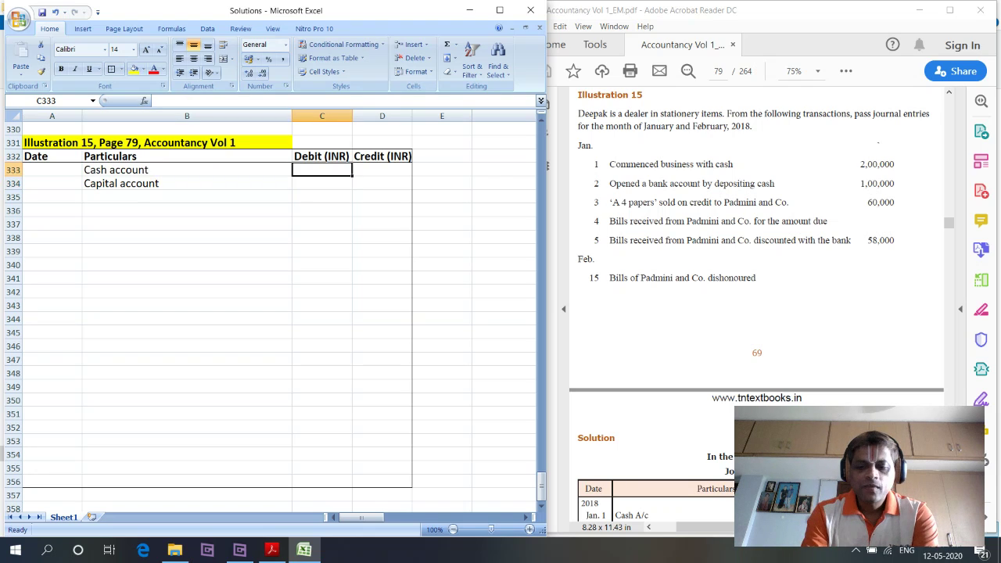
type("200000")
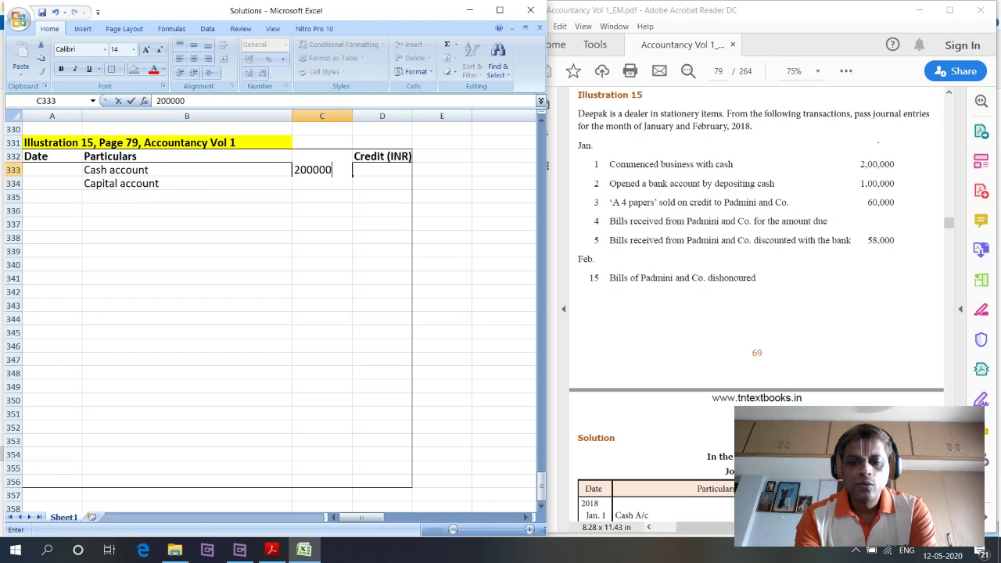
key("Return")
key("Right")
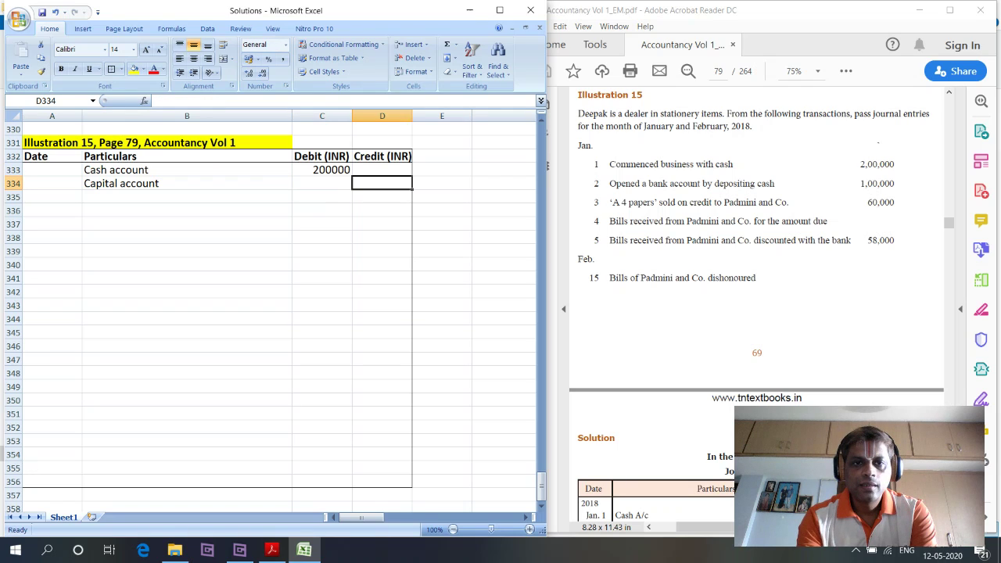
type("200000")
key("Return")
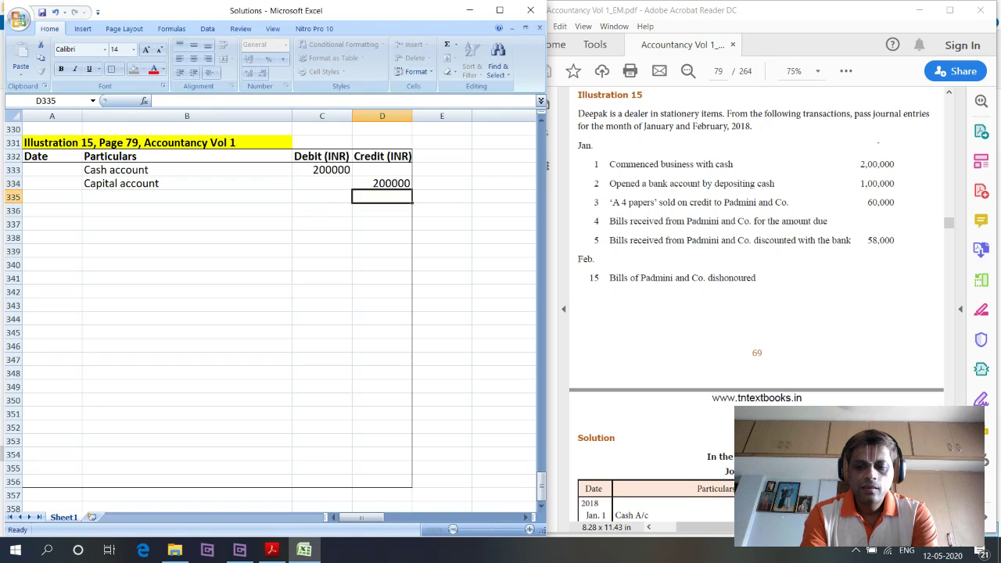
Add the narration '(Commenced business with cash)' below the entry.
left_click(186, 197)
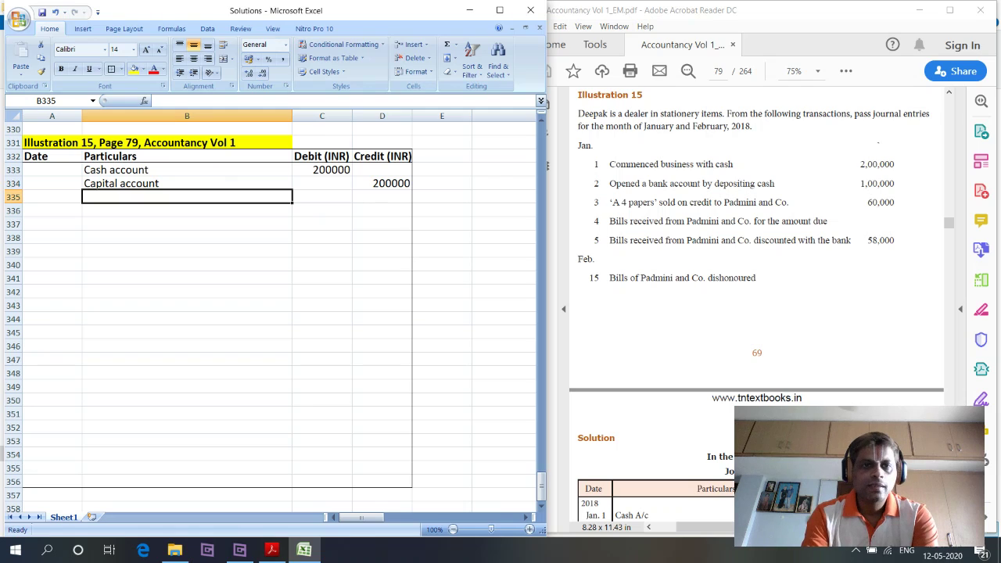
type("(Com")
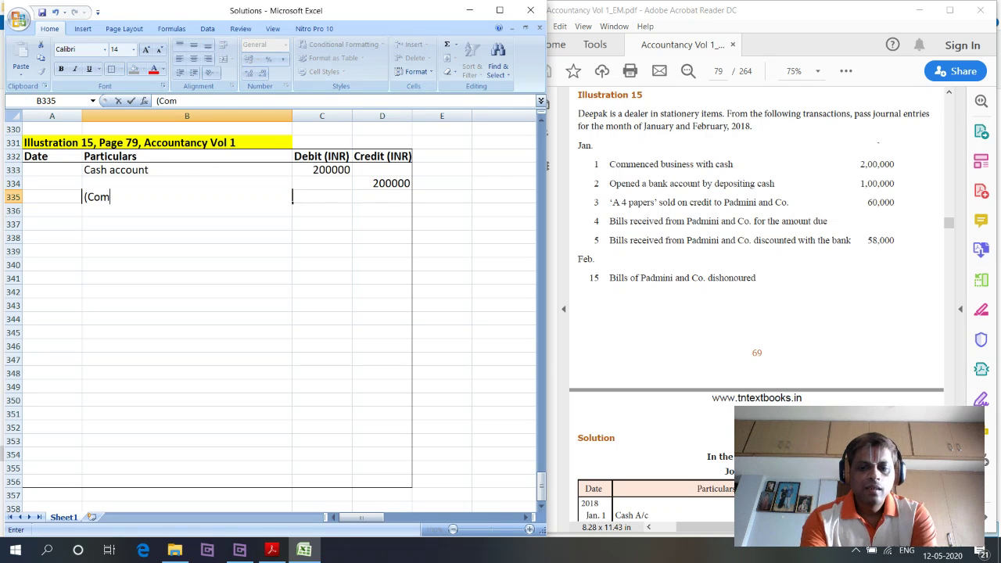
type("mmenced business with cash)")
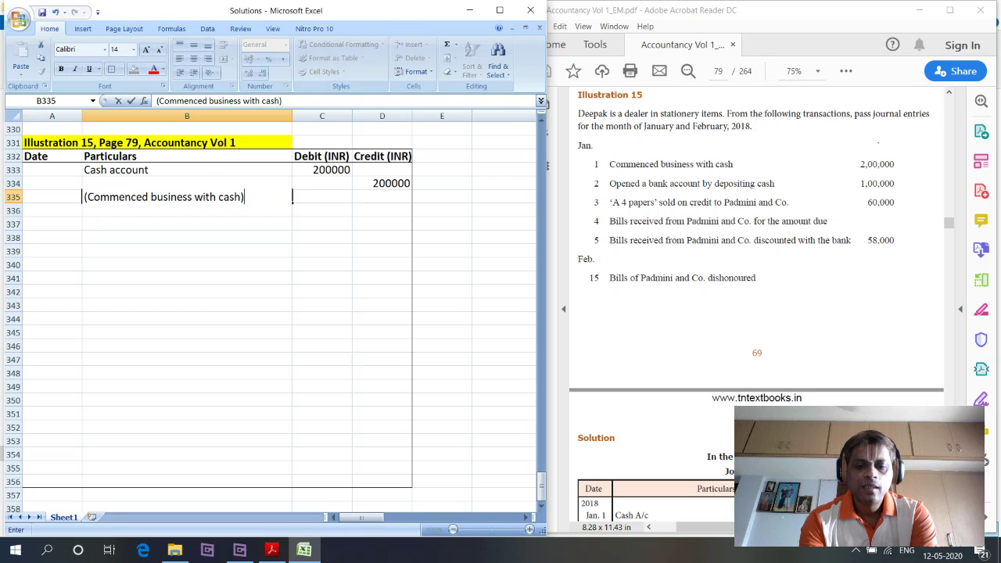
key("Return")
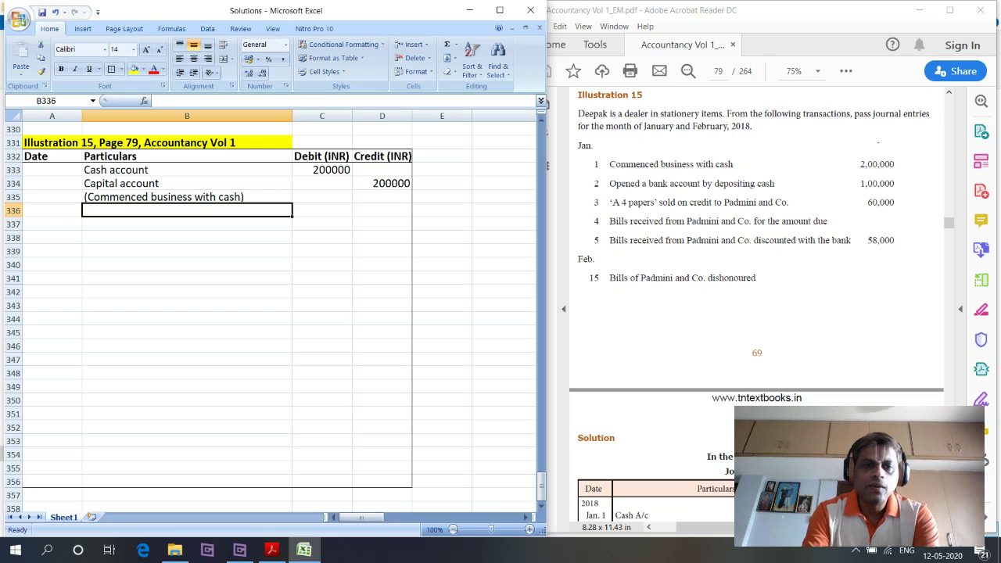
Enter Bank account and Cash account as the second entry's particulars.
left_click(186, 223)
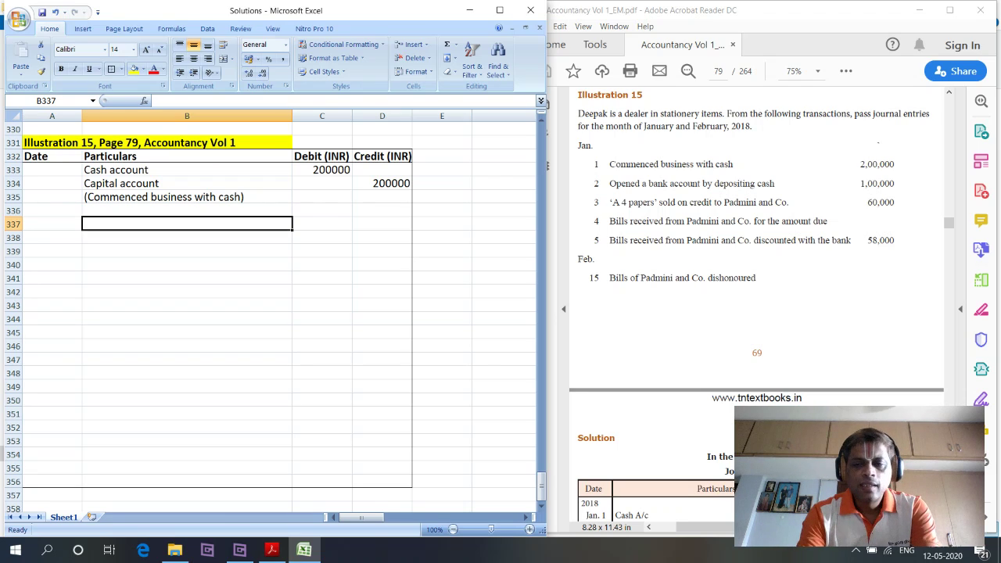
type("Bank account")
key("Return")
type("Cash account")
key("Tab")
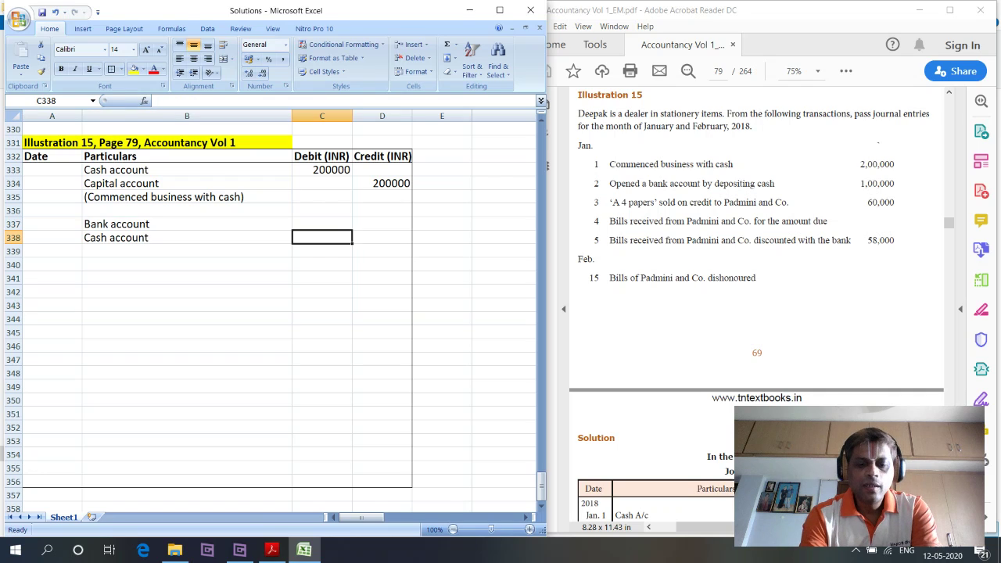
Record 100000 as Bank account's debit and Cash account's credit.
key("Up")
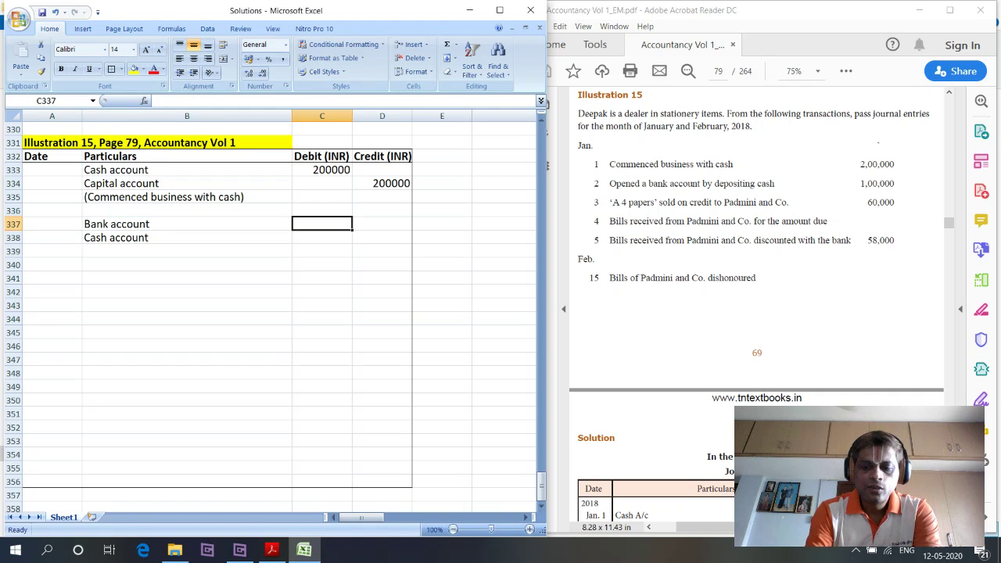
type("100000")
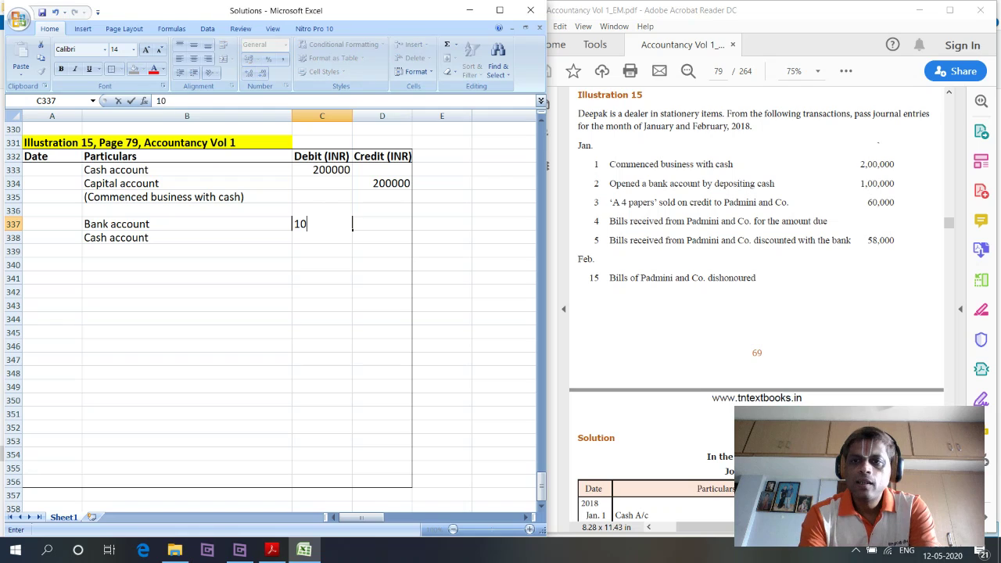
key("Return")
key("Right")
type("100000")
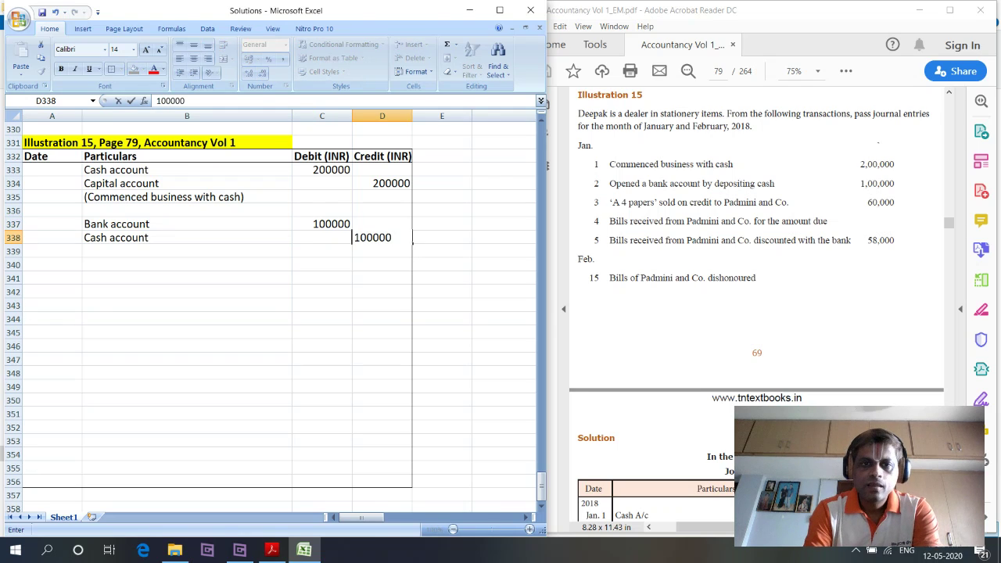
key("Return")
Add the narration '(Cash deposited into bank)' below the entry.
key("Left")
key("Left")
type("(C")
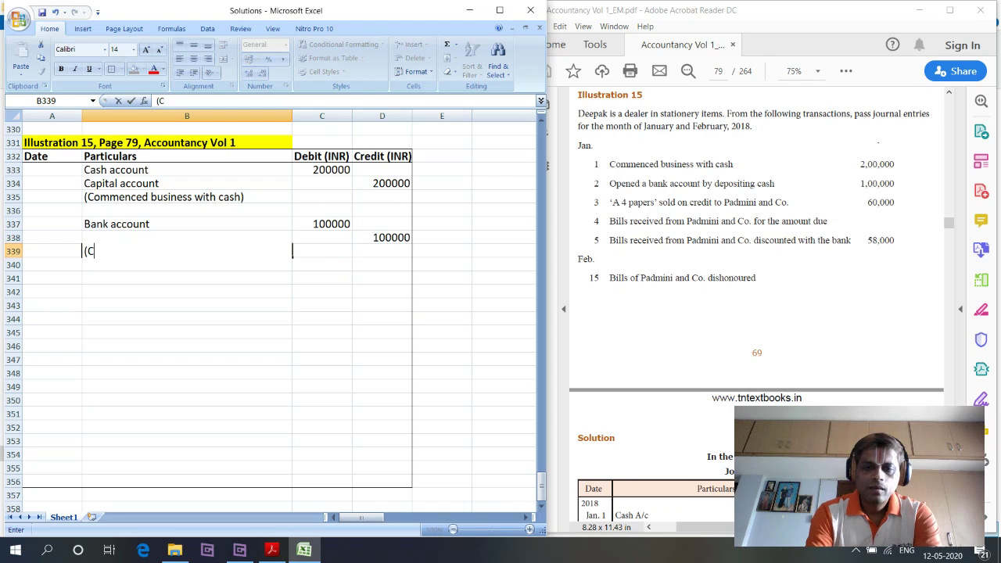
type("ash deposited i")
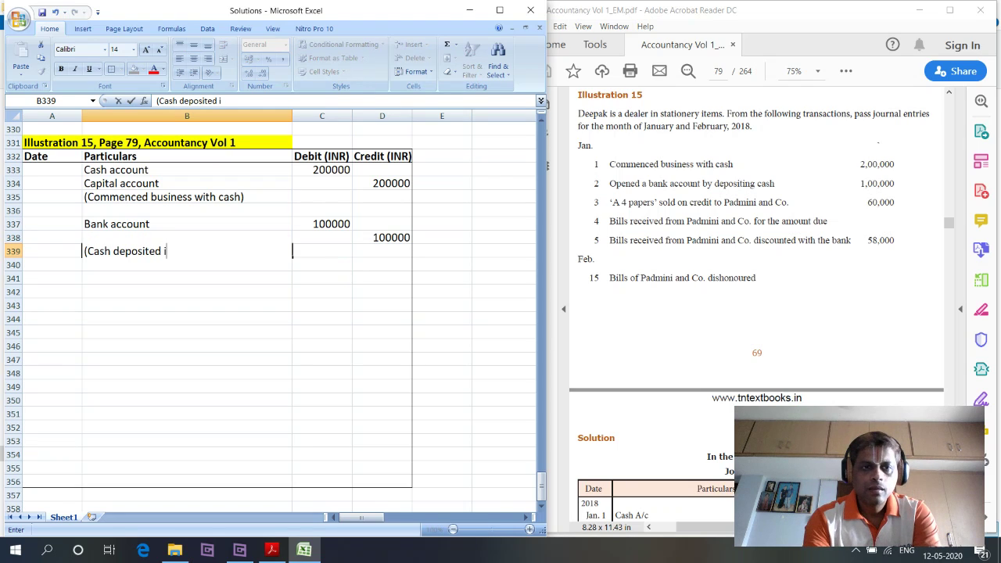
type("nto bank)")
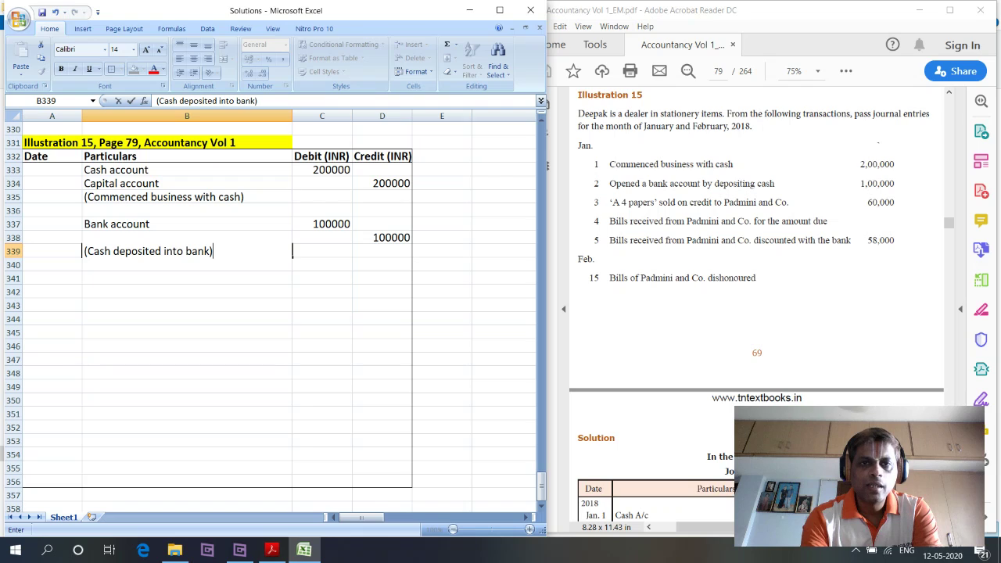
left_click(321, 265)
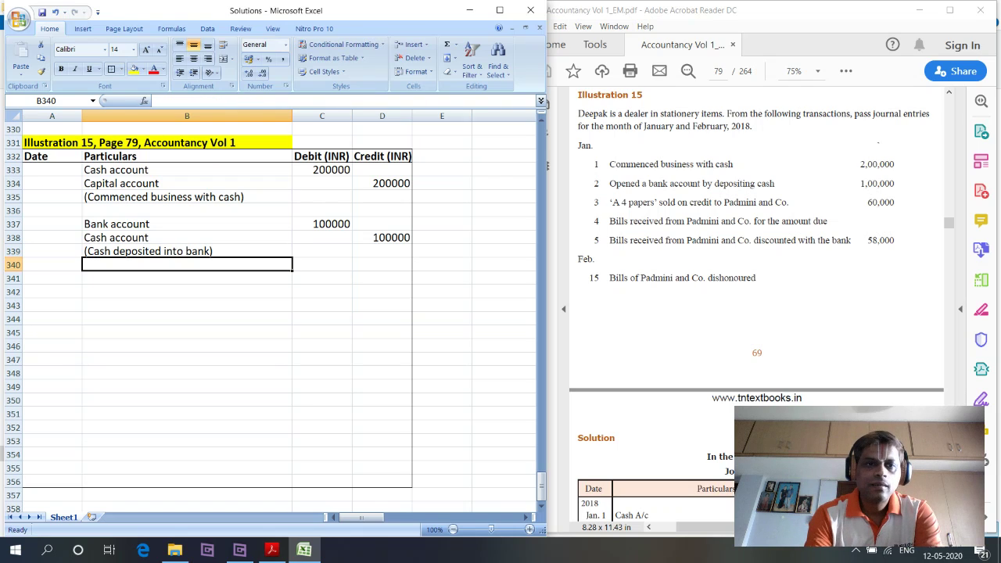
Enter Padmini and Co and Sales account as the third entry's particulars.
left_click(187, 277)
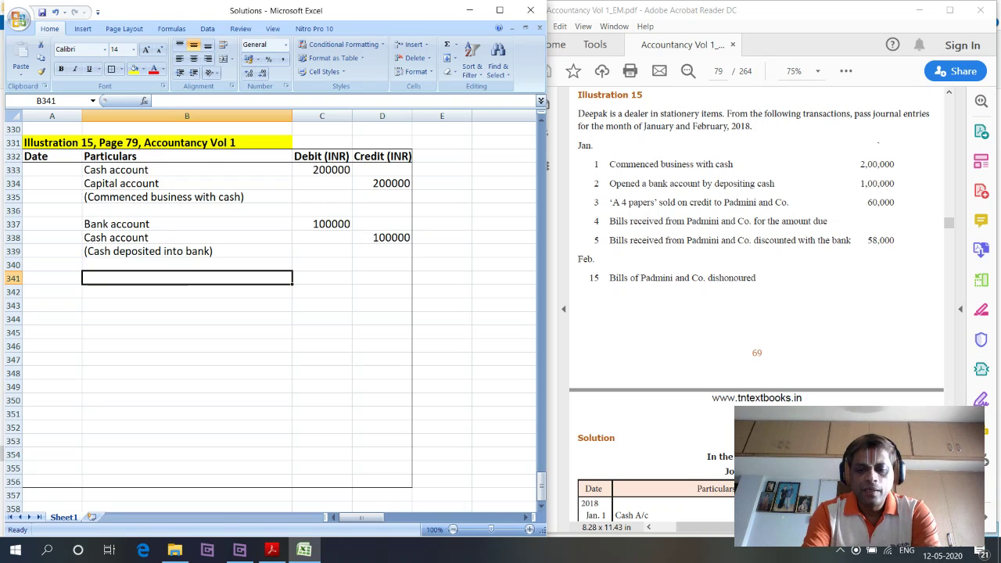
type("Padmi")
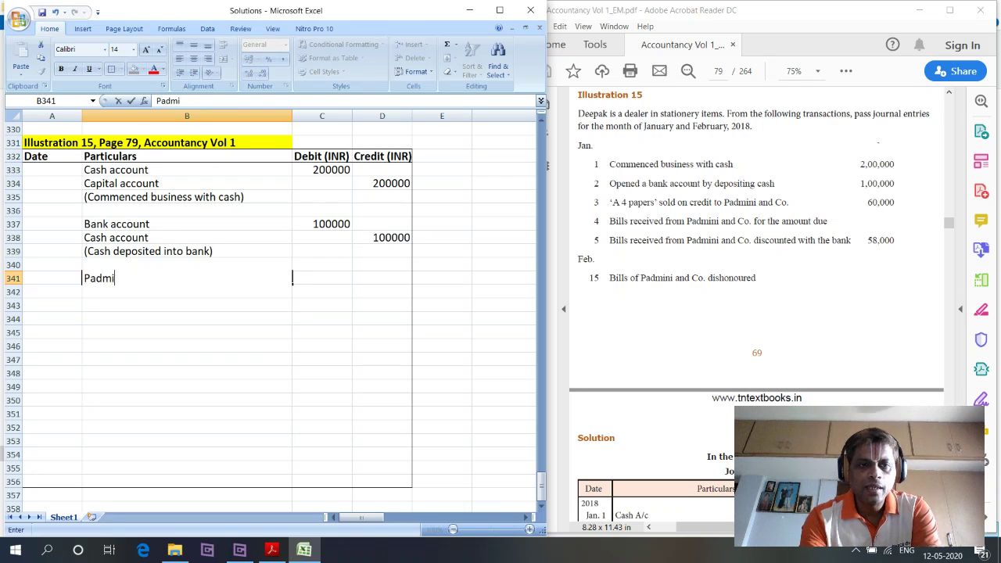
type("ni and Co")
key("Return")
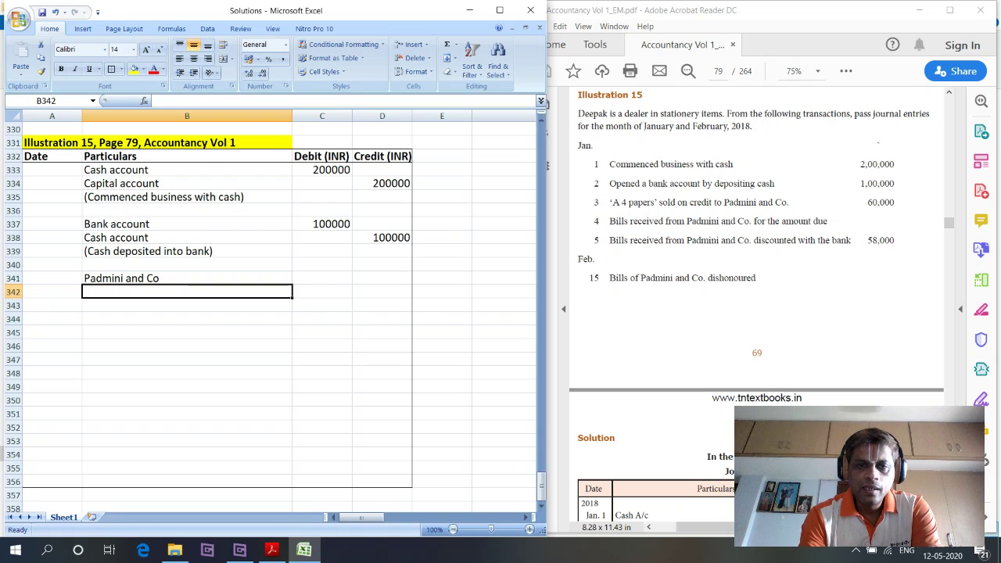
type("Sales account")
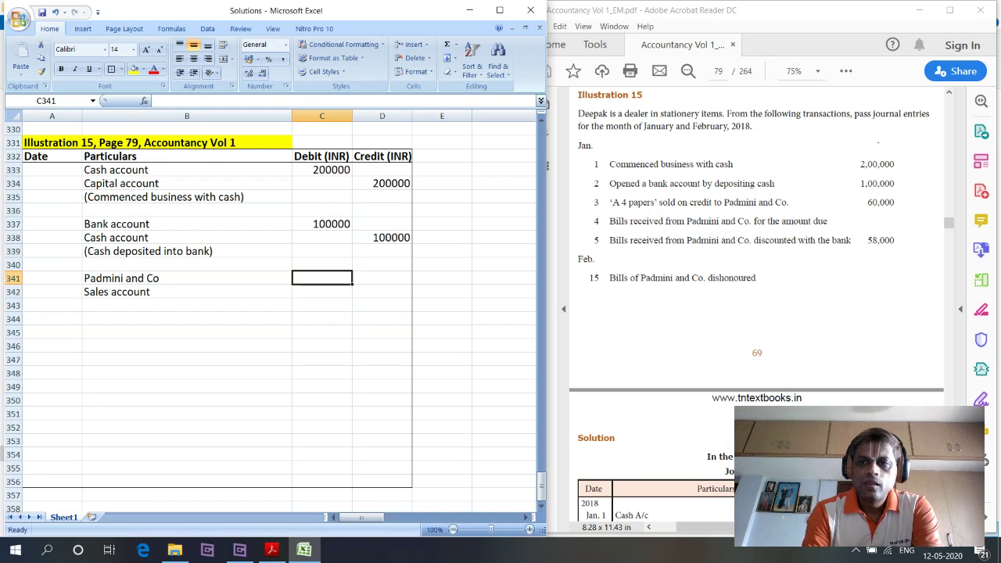
Record 60000 as Padmini and Co's debit and Sales account's credit.
type("60000")
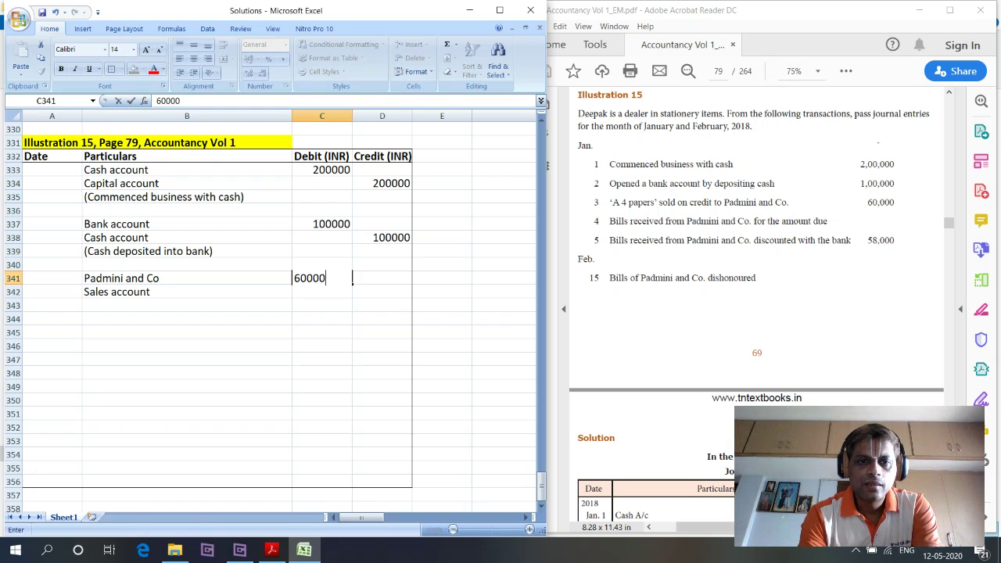
key("Return")
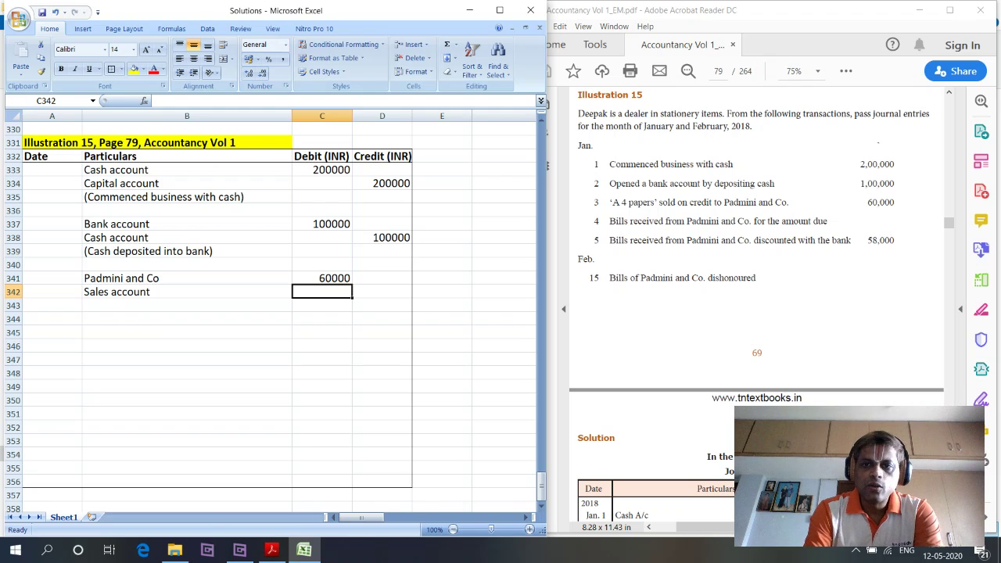
key("Right")
type("60000")
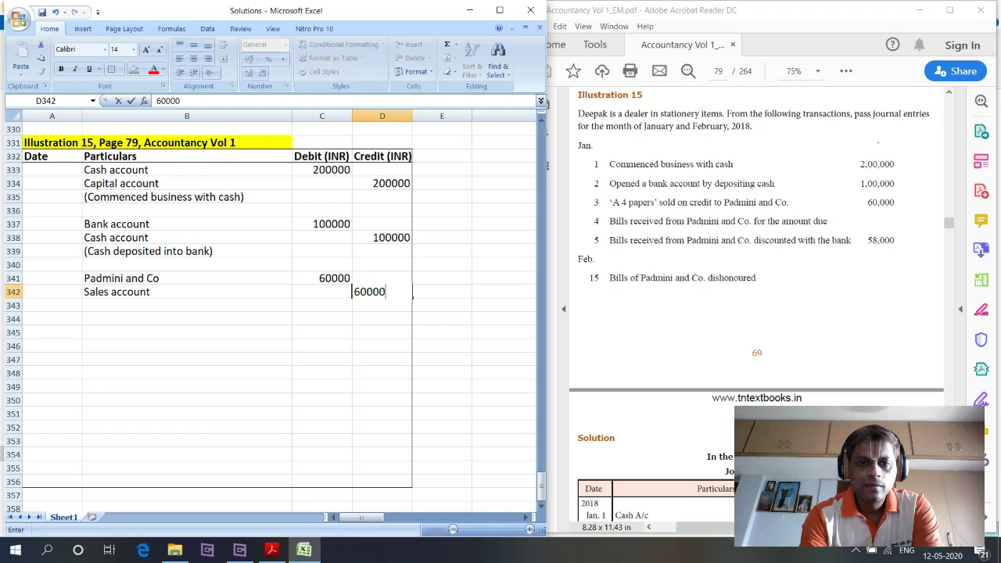
key("Return")
key("Return")
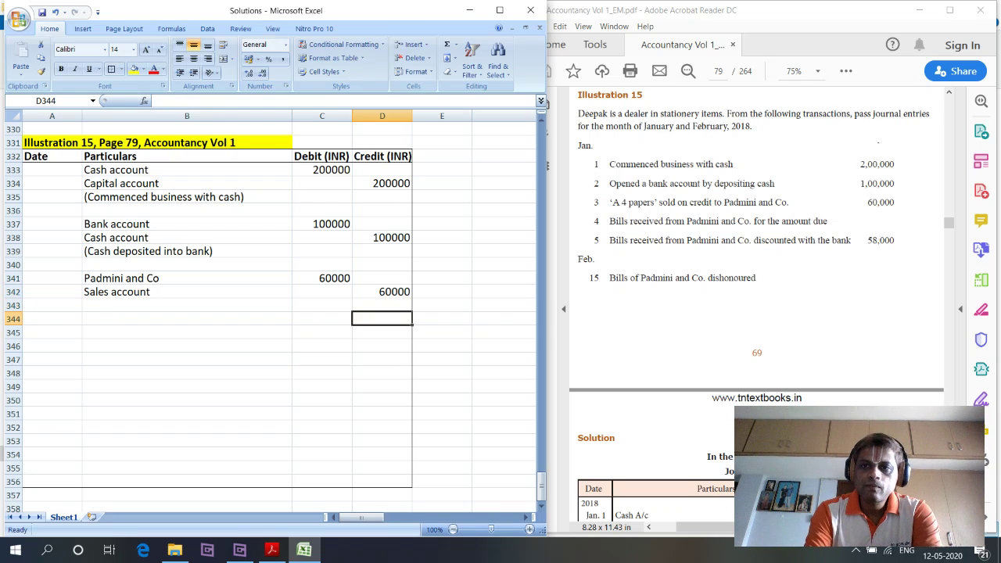
Add the narration '(Credit sales to Padmini and Co)' below the entry.
key("Left")
key("Left")
key("Left")
key("Up")
key("Right")
type("(Credit sal")
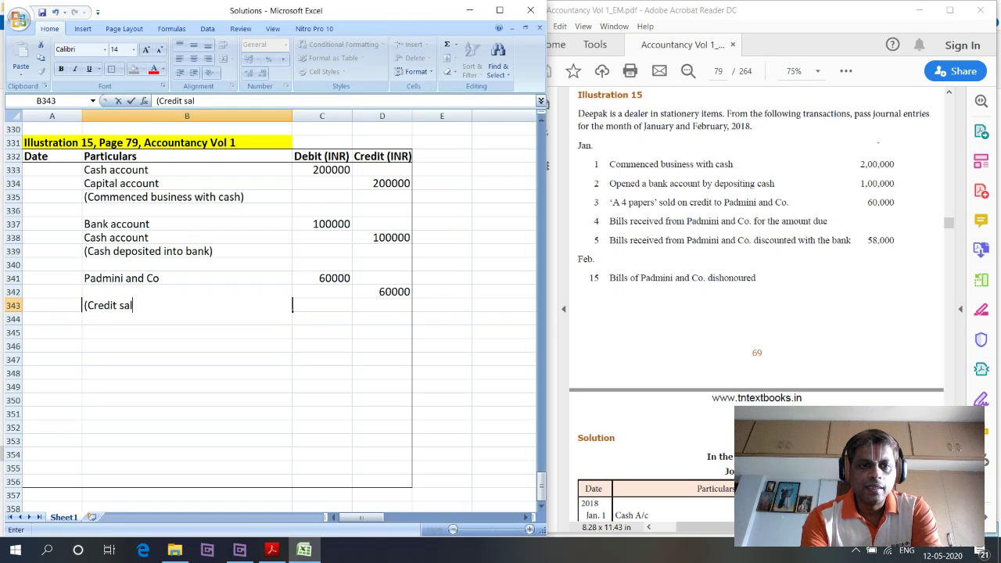
type("es to Padmini an")
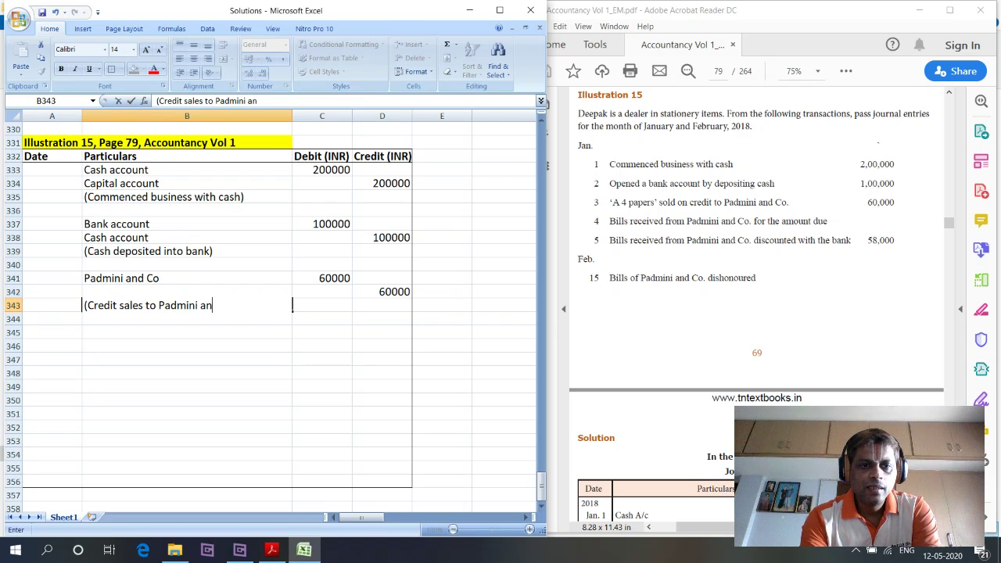
type("d Co)")
key("Return")
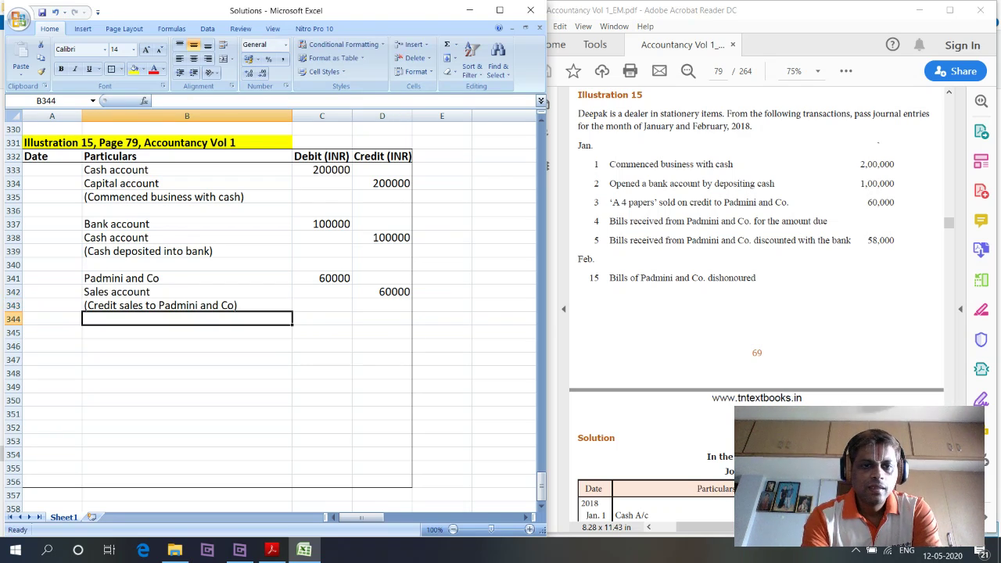
key("Return")
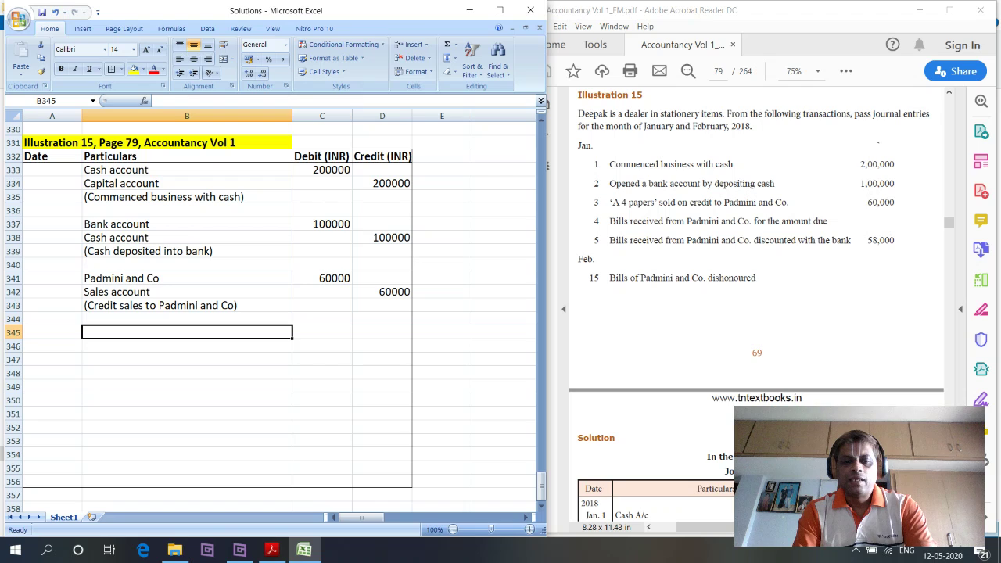
type("Nil")
key("BackSpace")
key("BackSpace")
key("Escape")
Enter Bills Receivable account debited and Padmini and Co credited as particulars.
type("Bills RE")
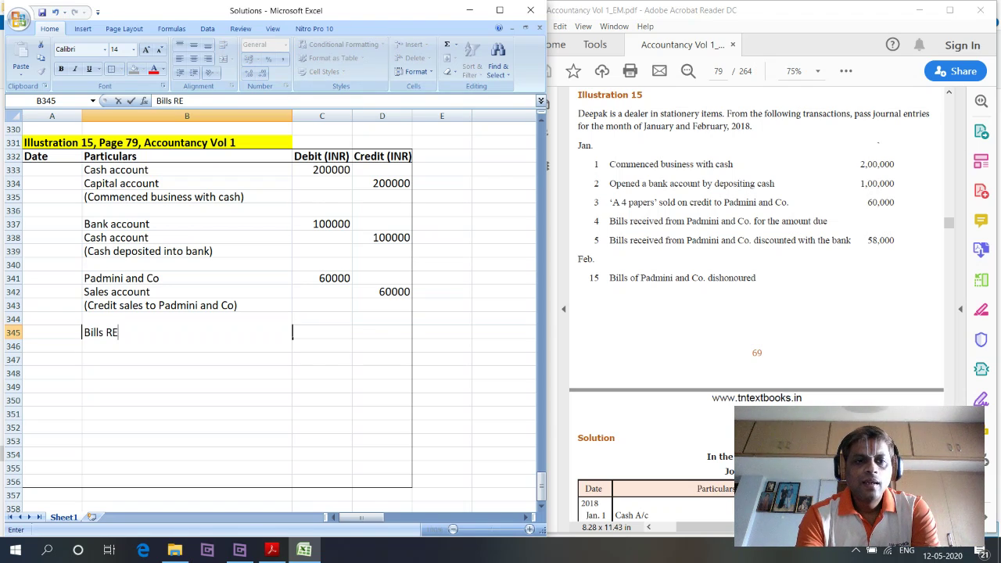
type("ceivable account")
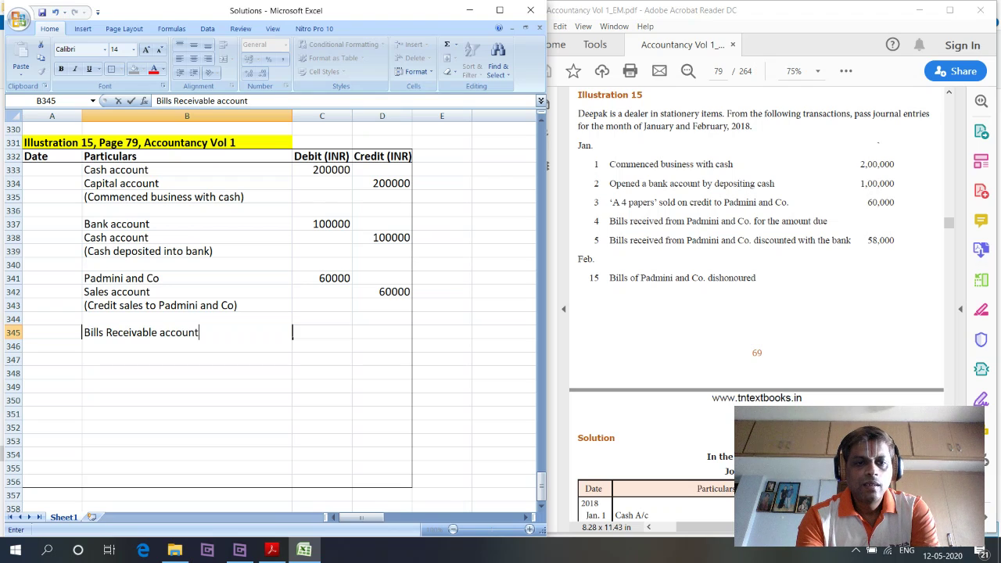
key("Return")
key("Up")
key("Delete")
key("Down")
type("Pa")
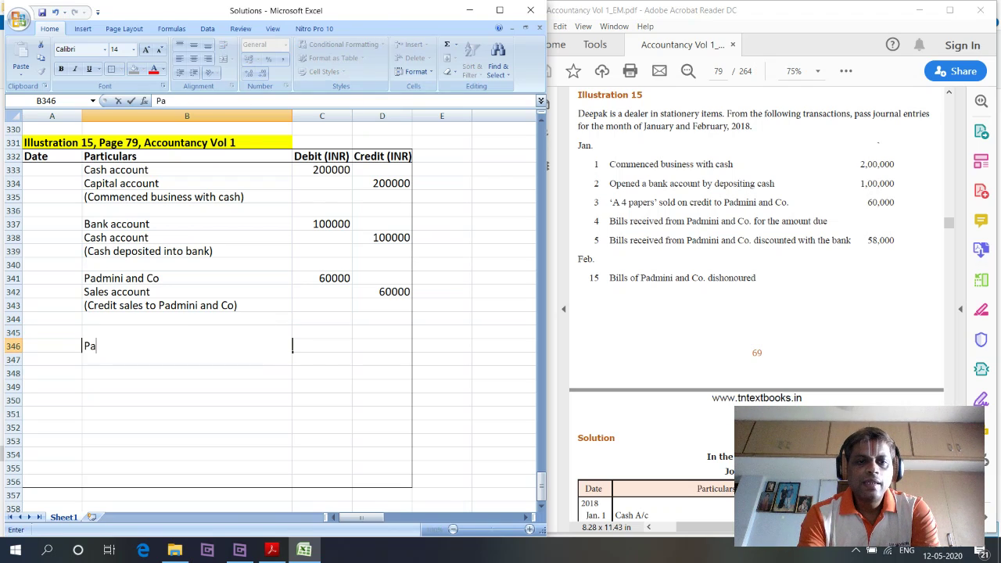
type("dmini and Co")
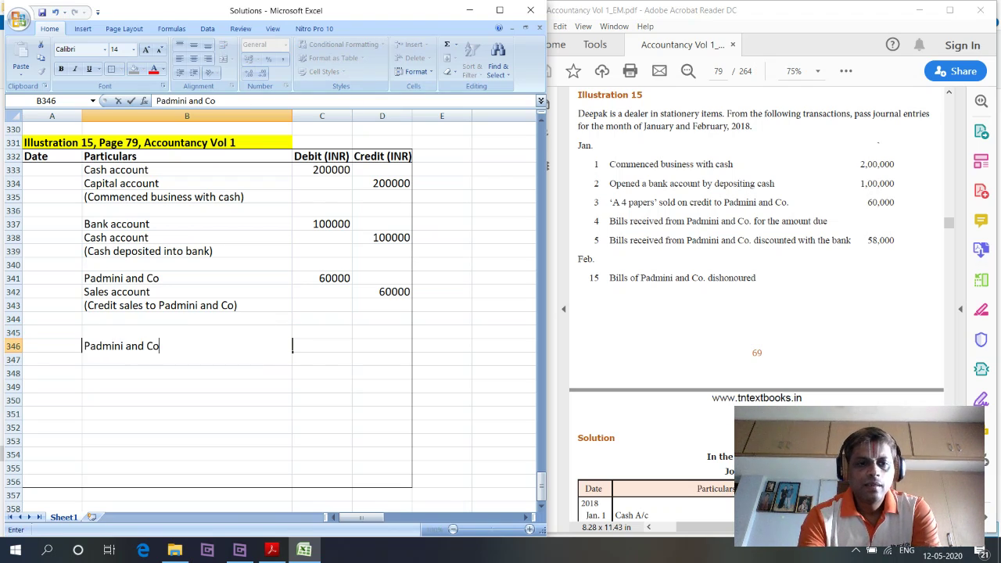
key("Tab")
Record 60000 as the Bills Receivable debit and Padmini and Co credit.
key("Up")
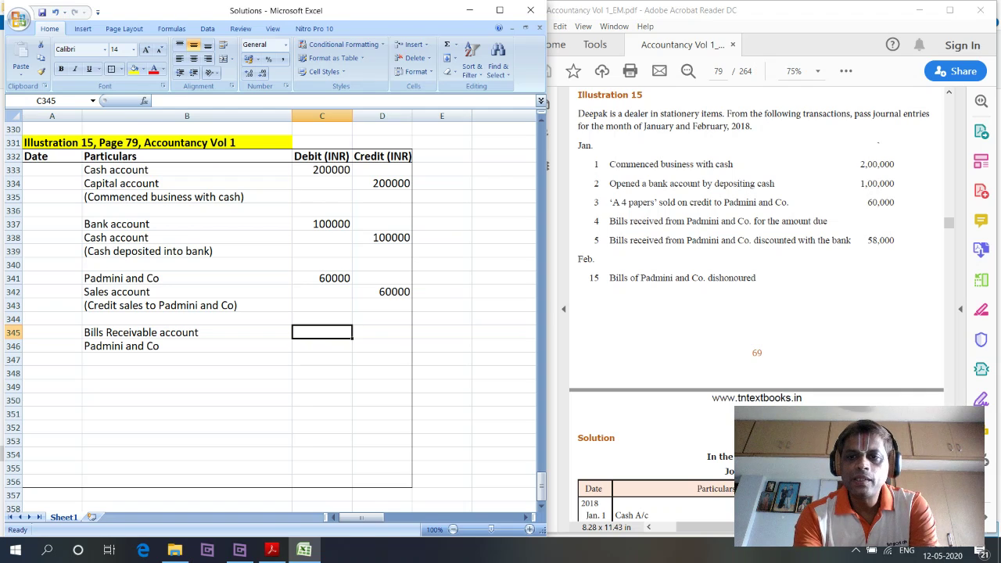
type("60000")
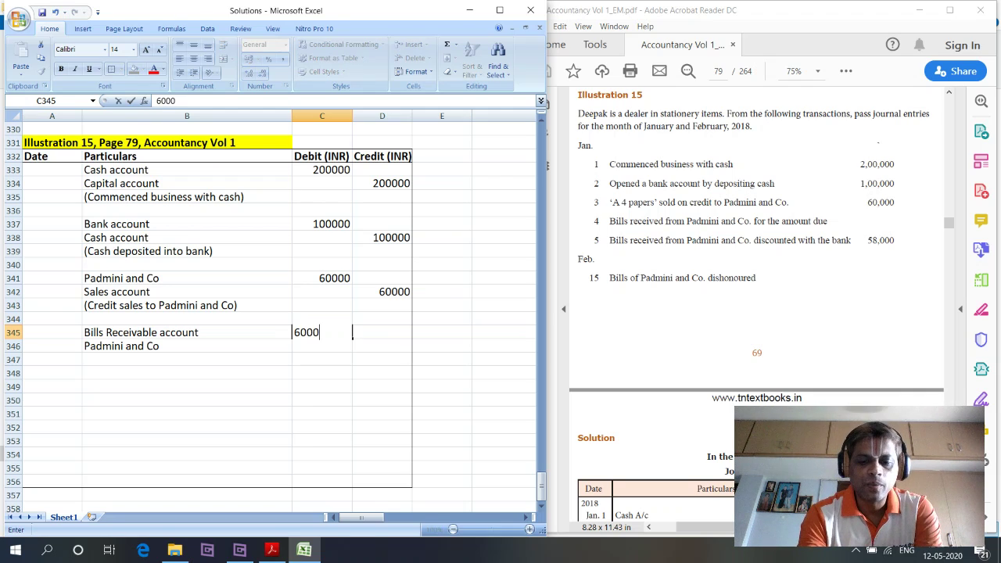
left_click(367, 346)
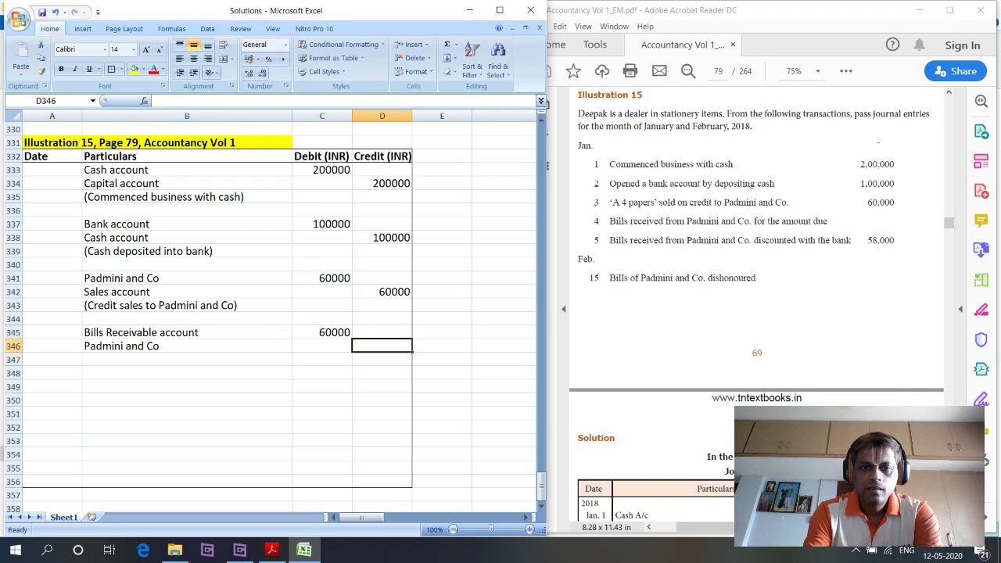
type("6000")
key("Return")
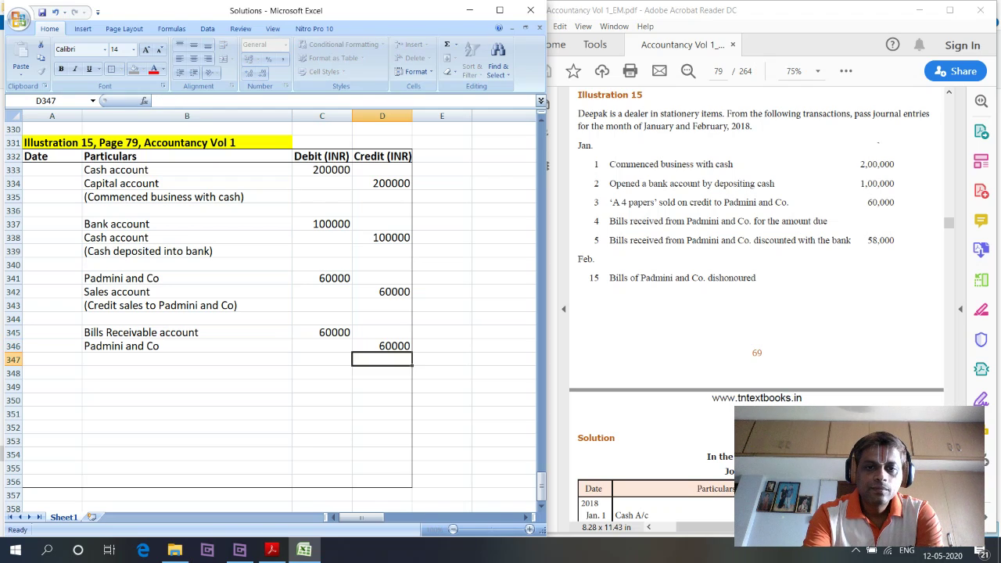
Add the narration '(Bills received from Padmini and co)' below the entry.
key("Left")
key("Left")
type("(")
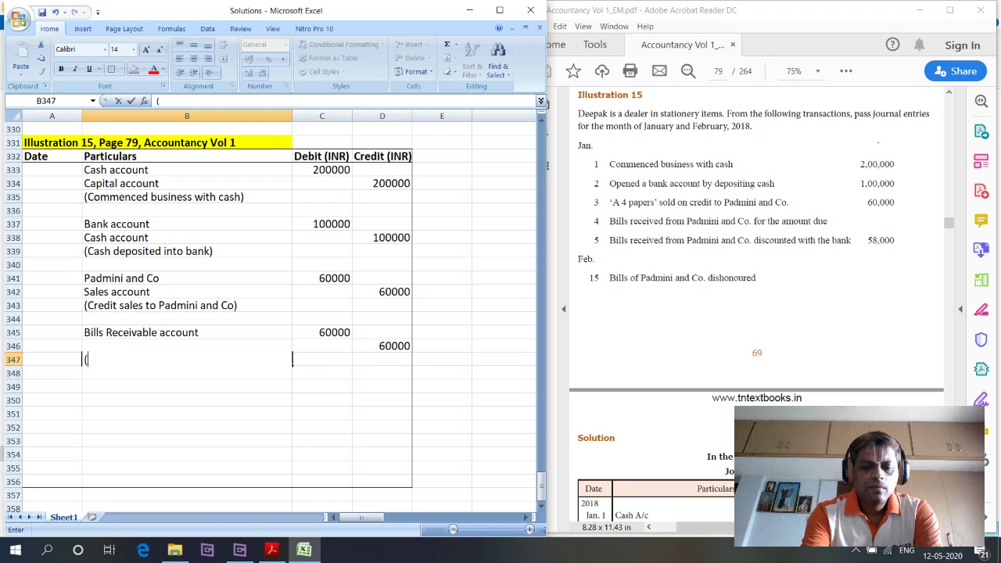
type("Bills receive")
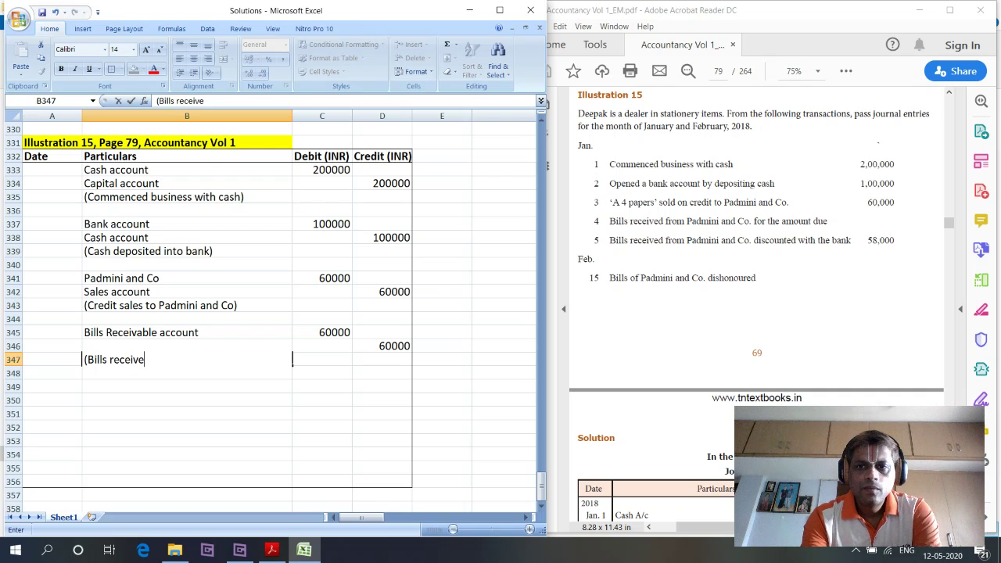
type("d from Padmini")
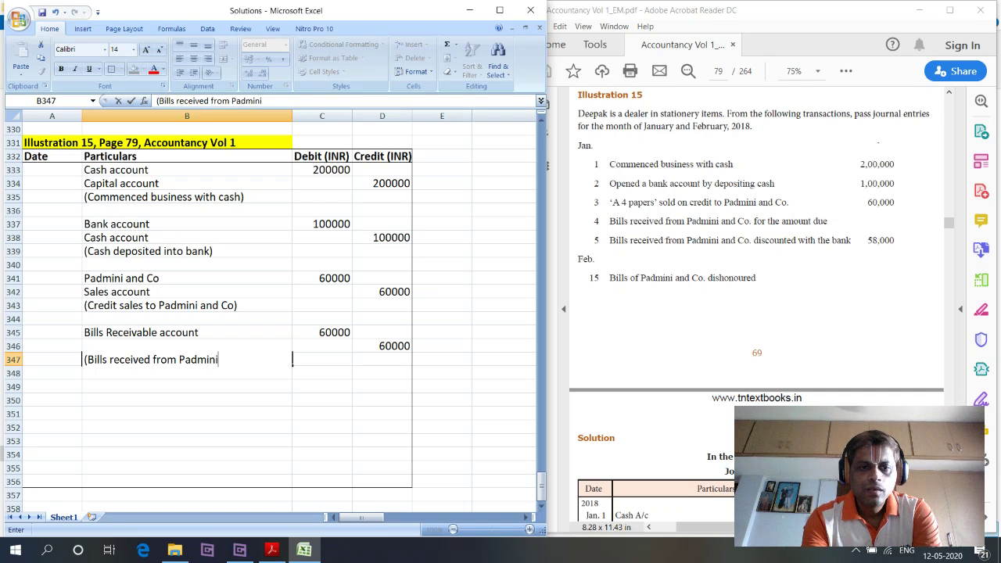
type(" and co")
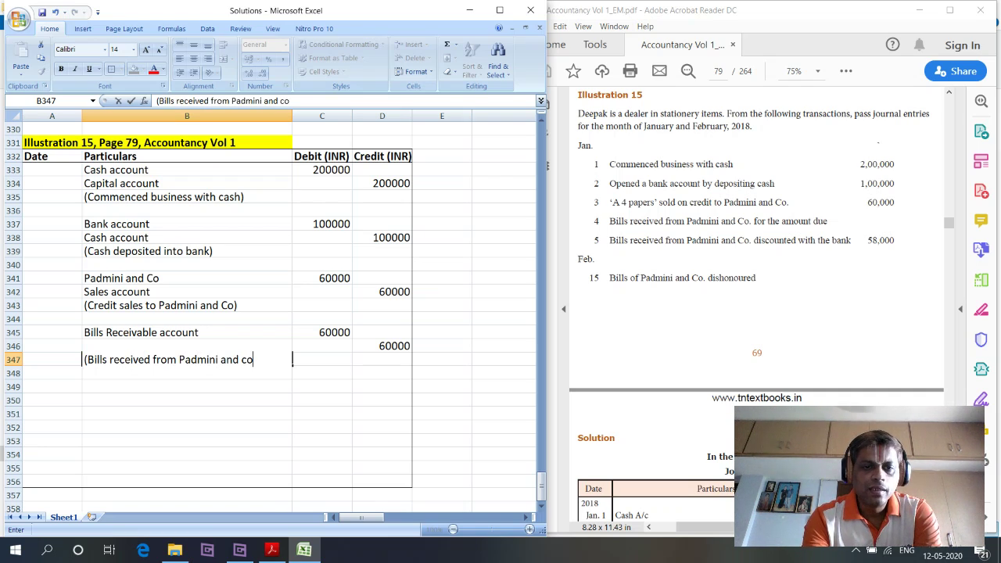
type(")")
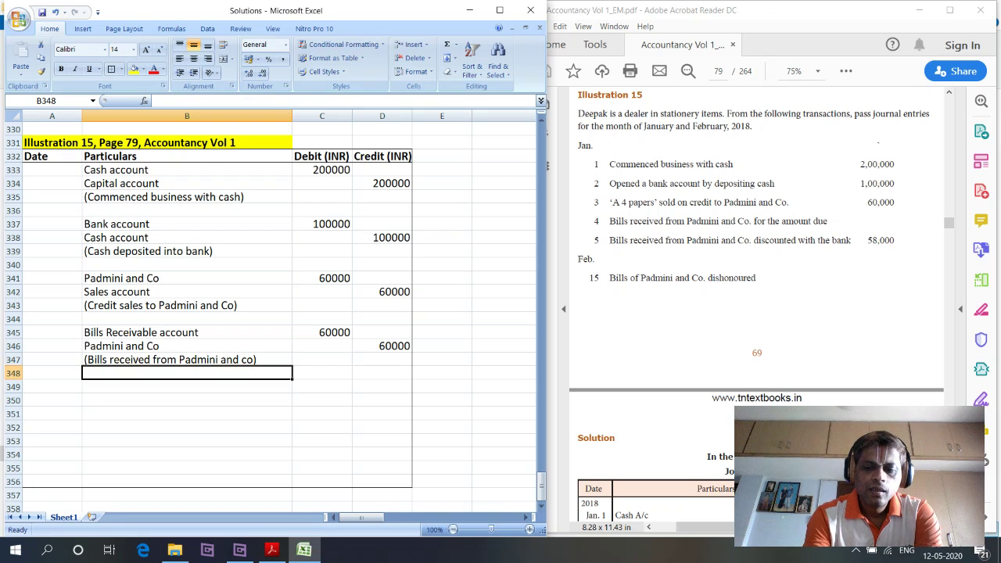
key("Return")
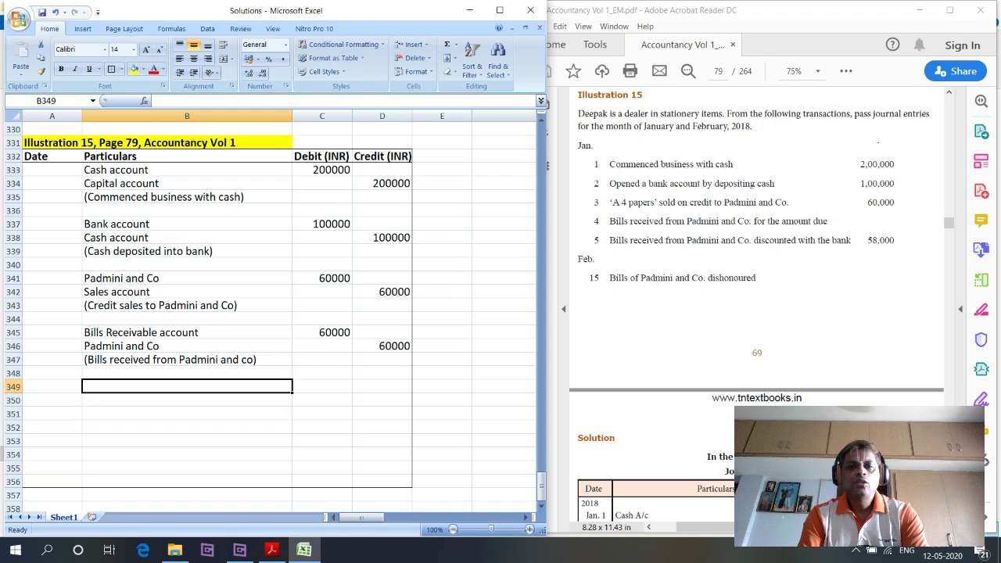
Debit Bank account 58000 and Discount account 2000.
type("Ba")
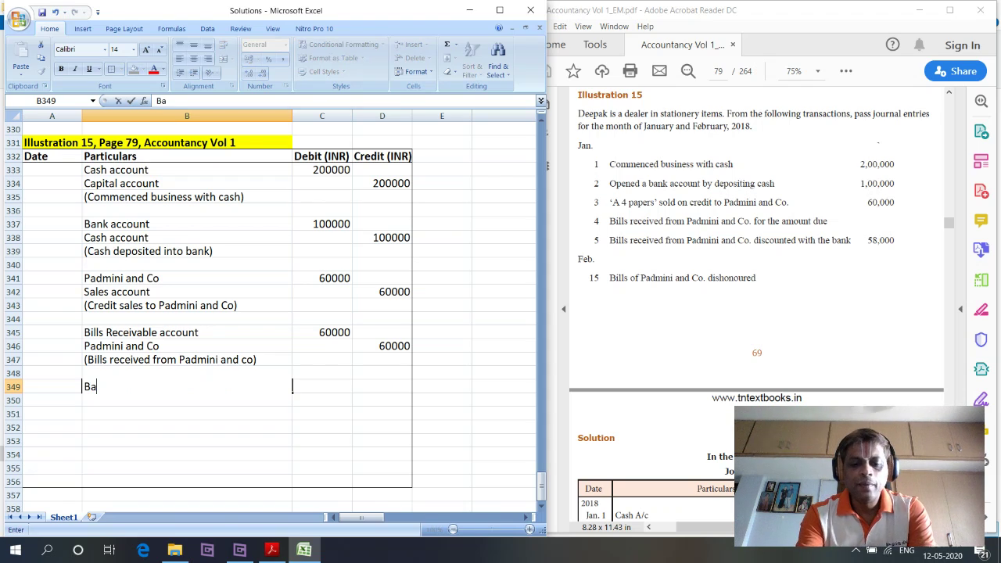
type("nk account")
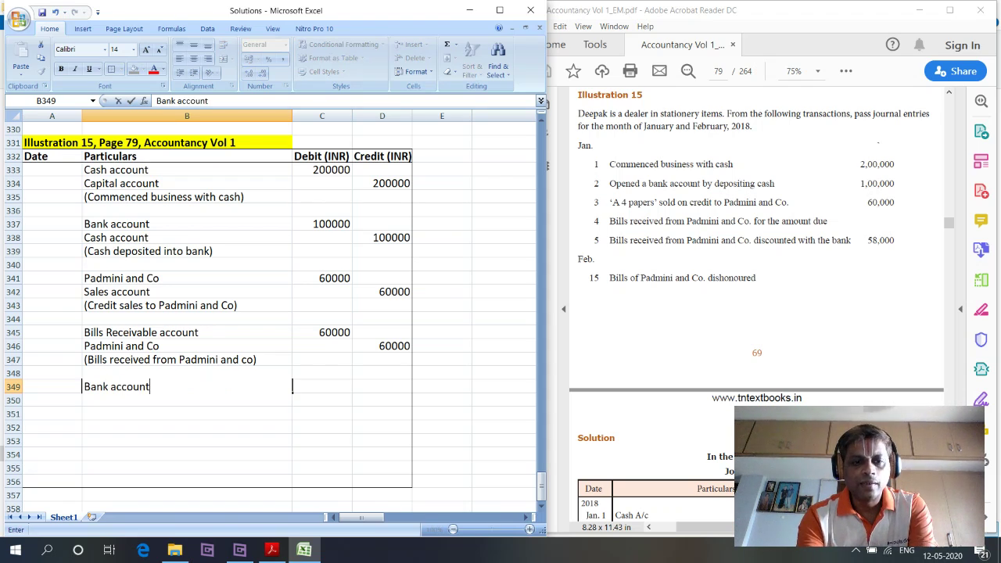
key("Tab")
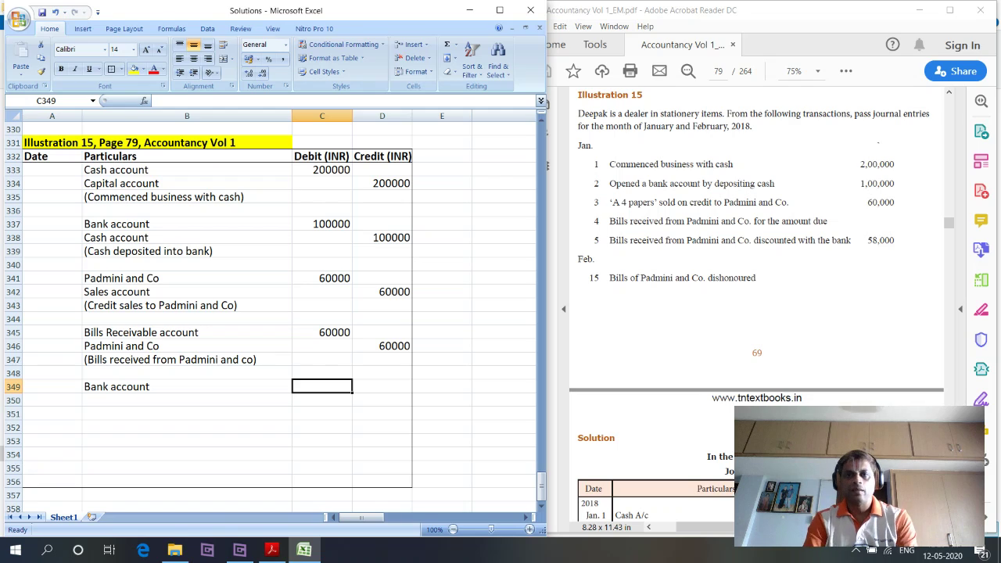
type("58000")
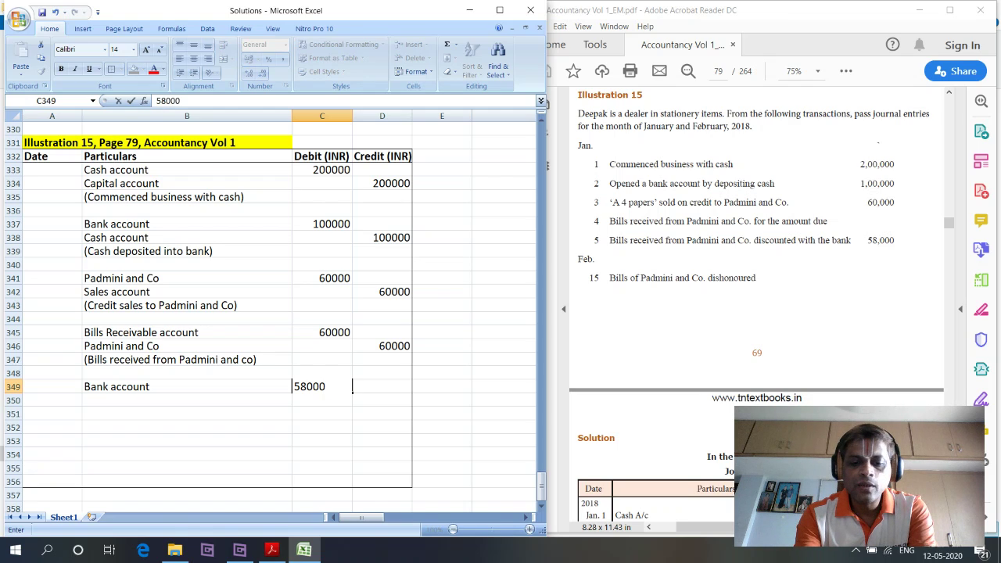
key("Return")
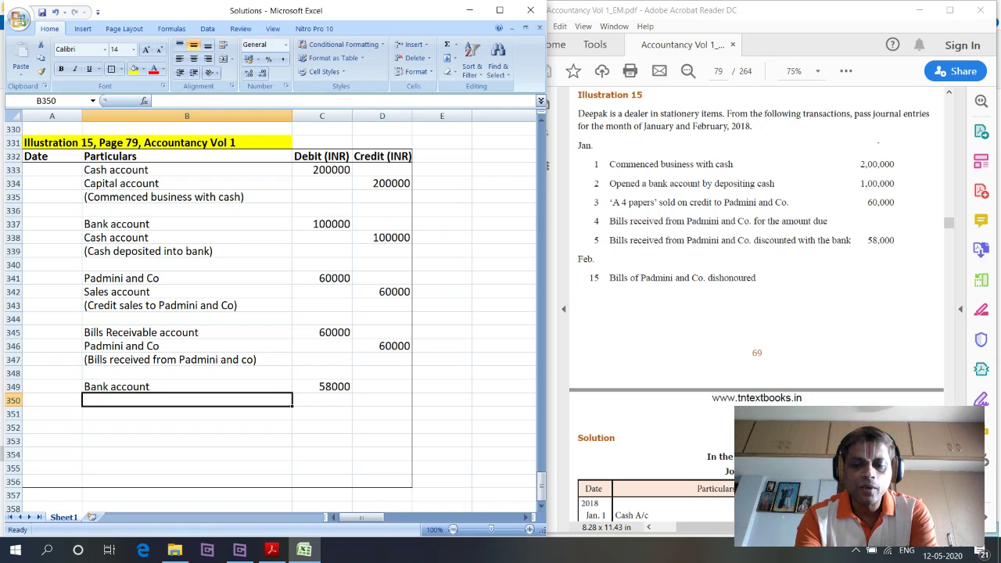
type("Discount account")
key("Tab")
type("2000")
key("Return")
Credit Bills Receivable 60000 on the next line.
left_click(187, 413)
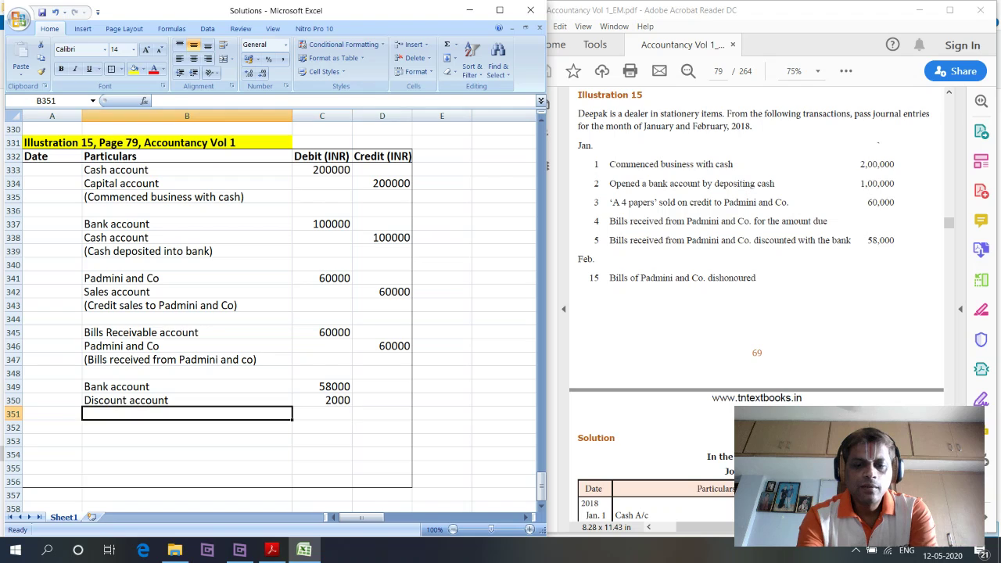
type("Bills Rec")
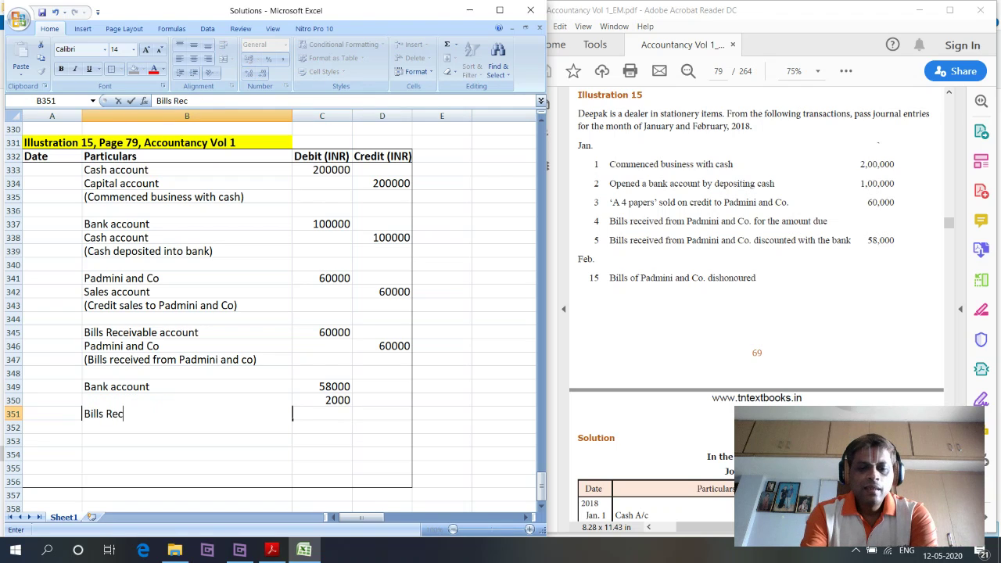
type("eivable")
key("Tab")
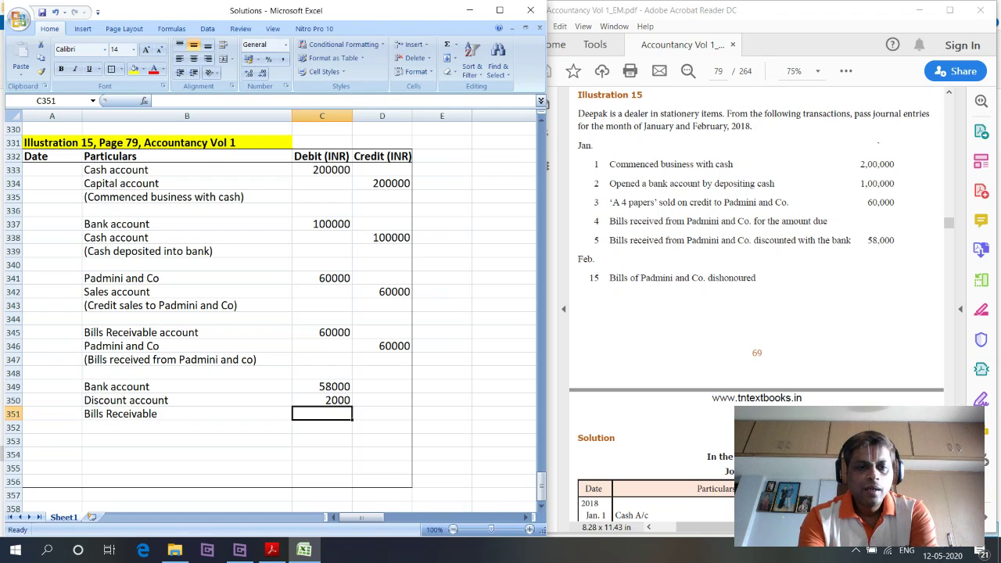
key("Tab")
type("60000")
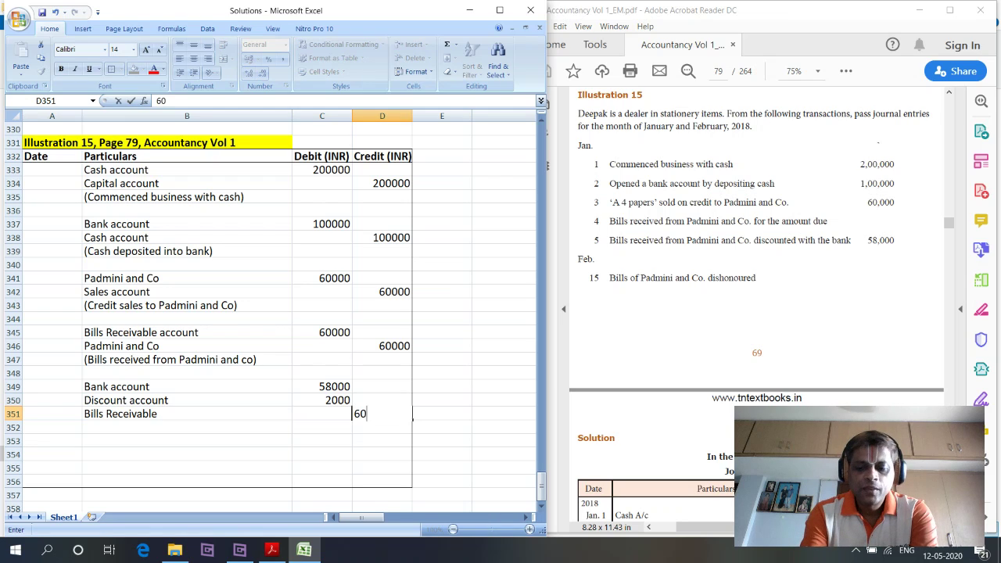
key("Return")
Add the narration '(Bills discounted with bank)' and insert a blank row at 353.
key("Left")
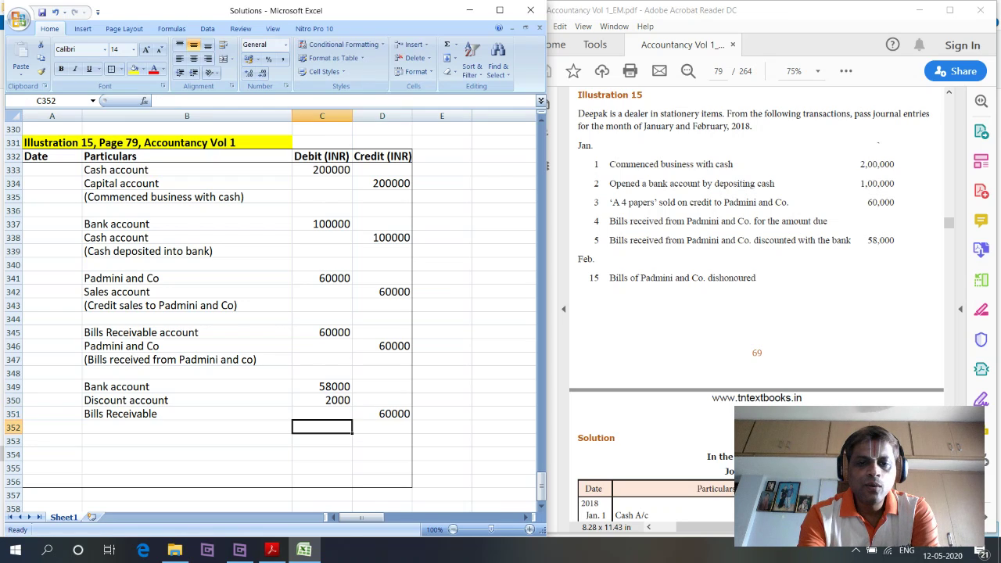
key("Left")
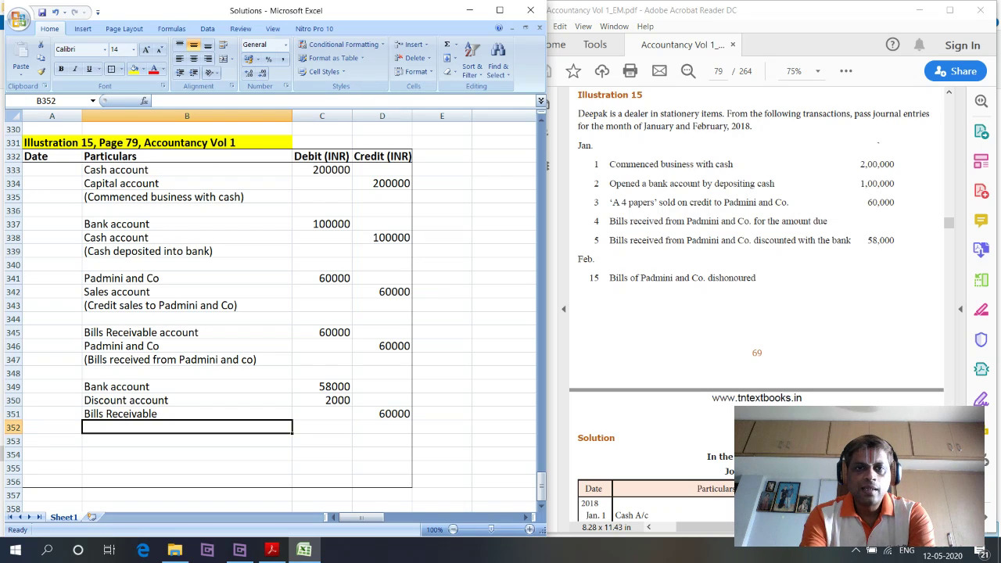
type("(Bills discounted with bank(")
key("BackSpace")
type(")")
key("Return")
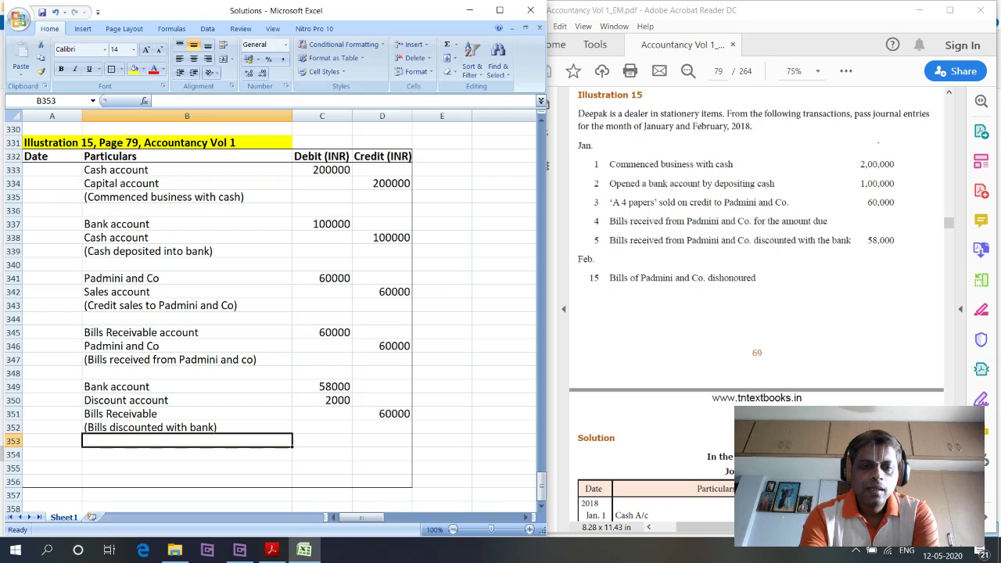
key("alt+i")
key("r")
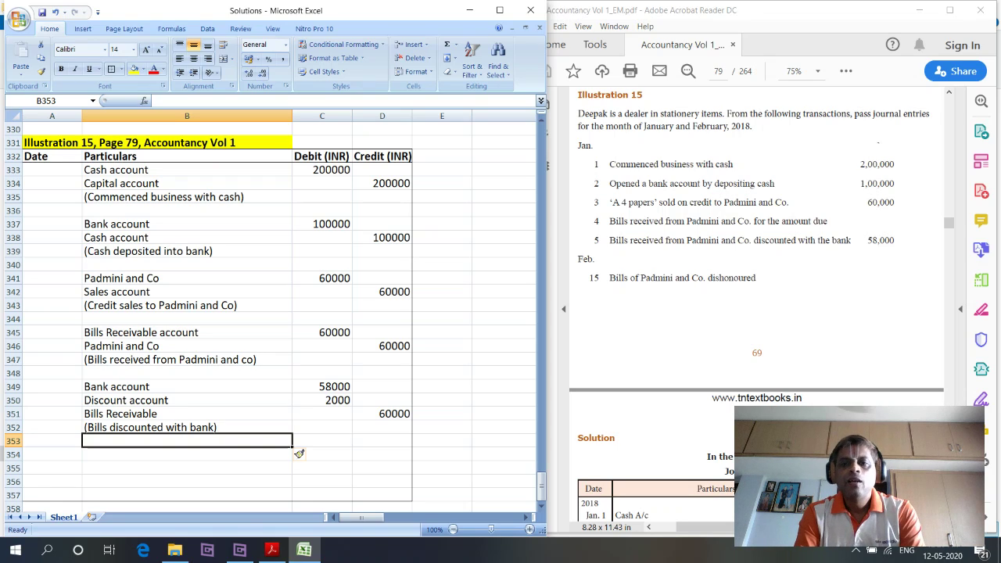
Debit Padmini and Co 60000 in the dishonour entry.
key("Down")
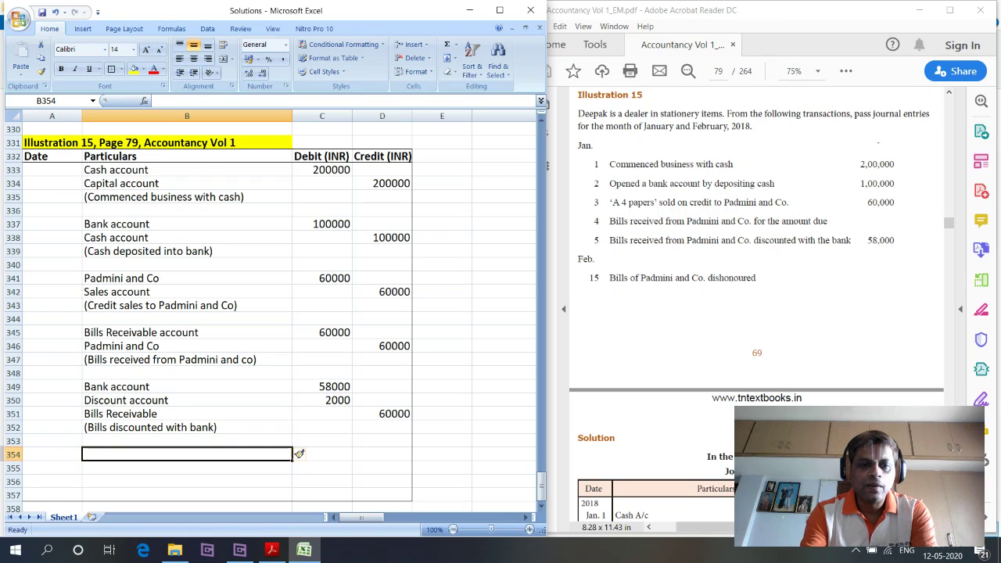
type("Padmini and Co")
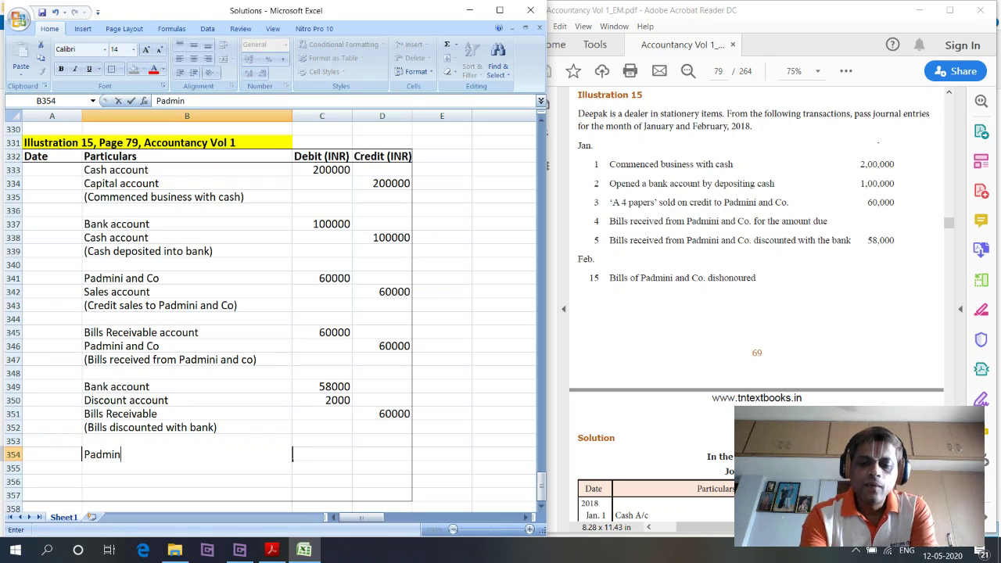
key("Tab")
type("60000")
key("Return")
Enter Bank account on the line below, moving to its credit column.
key("Left")
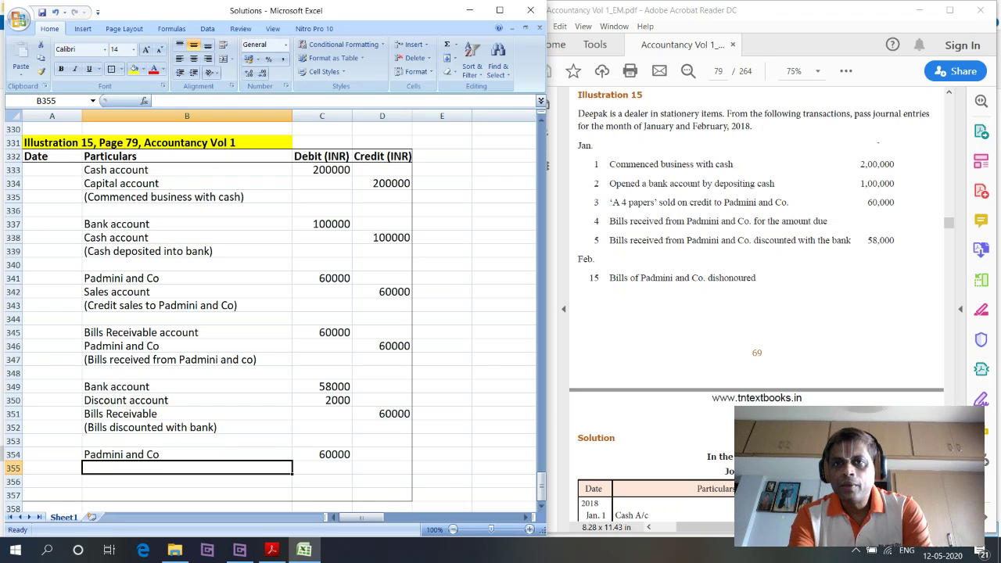
type("Bank ")
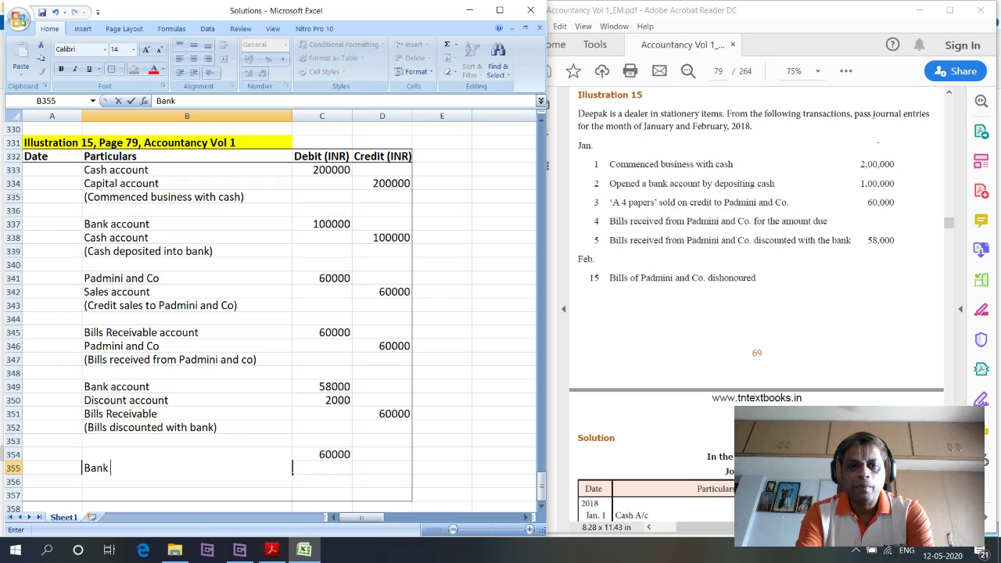
type("account")
key("Tab")
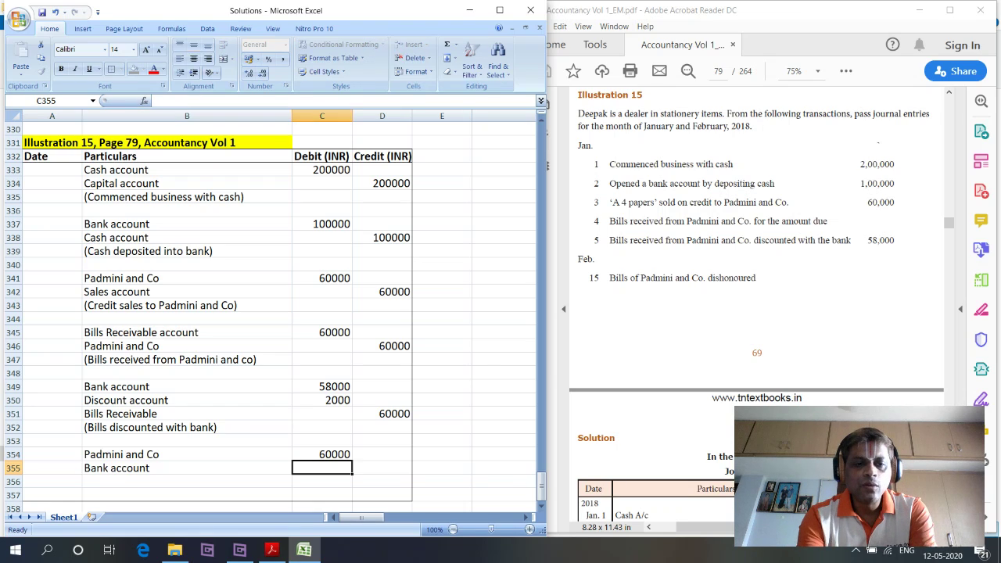
key("Tab")
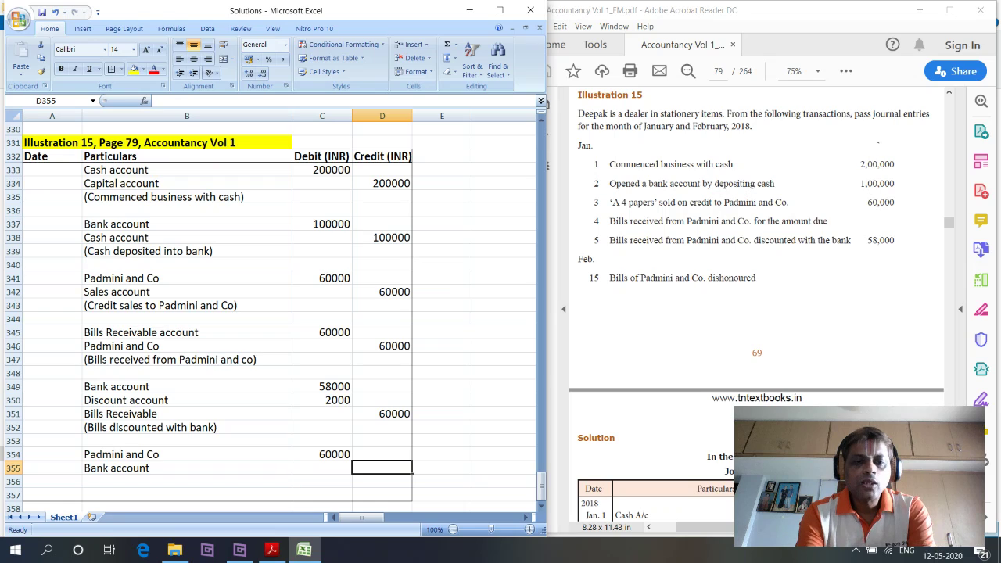